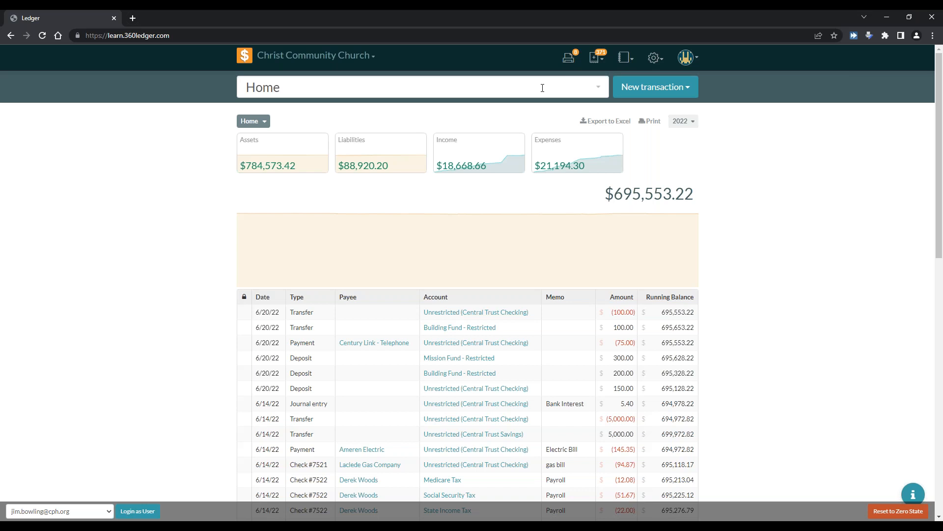
# Search the ledger's accounts for "ass" from the Home view.
pyautogui.click(543, 88)
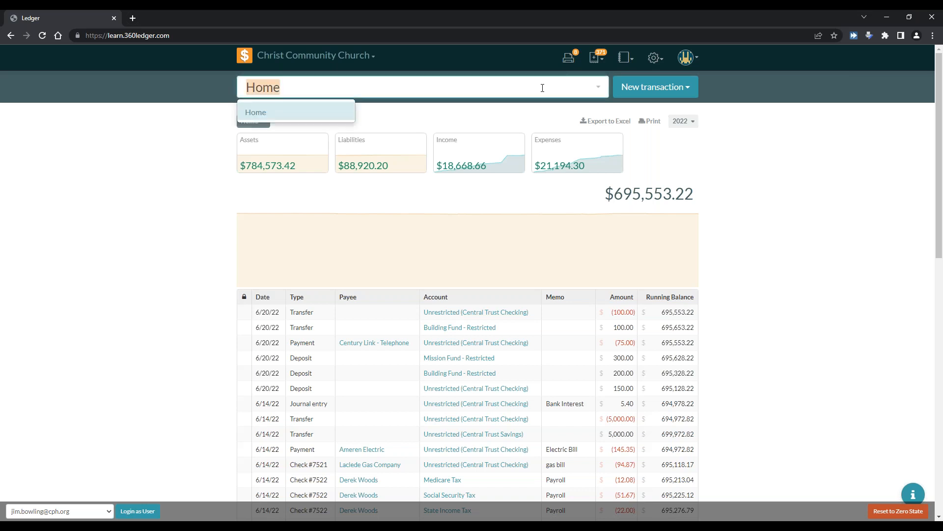
pyautogui.write('ass')
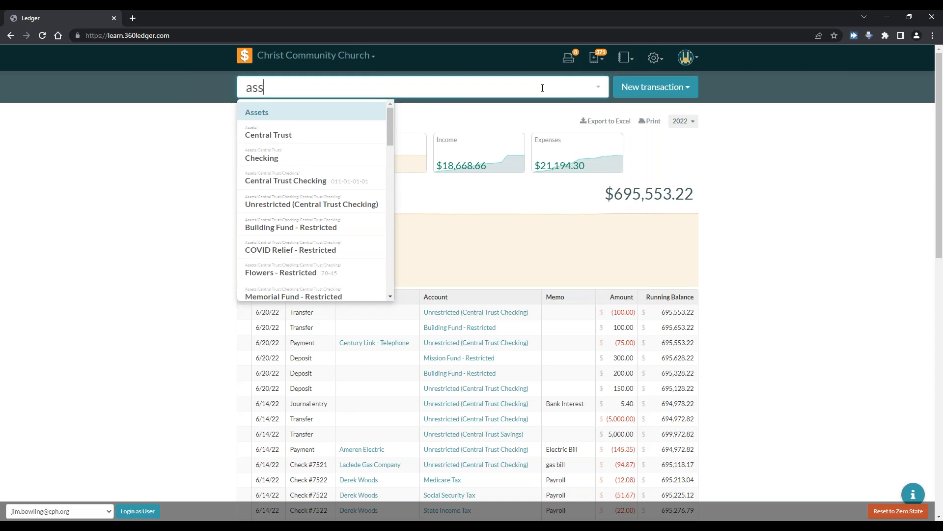
pyautogui.click(784, 159)
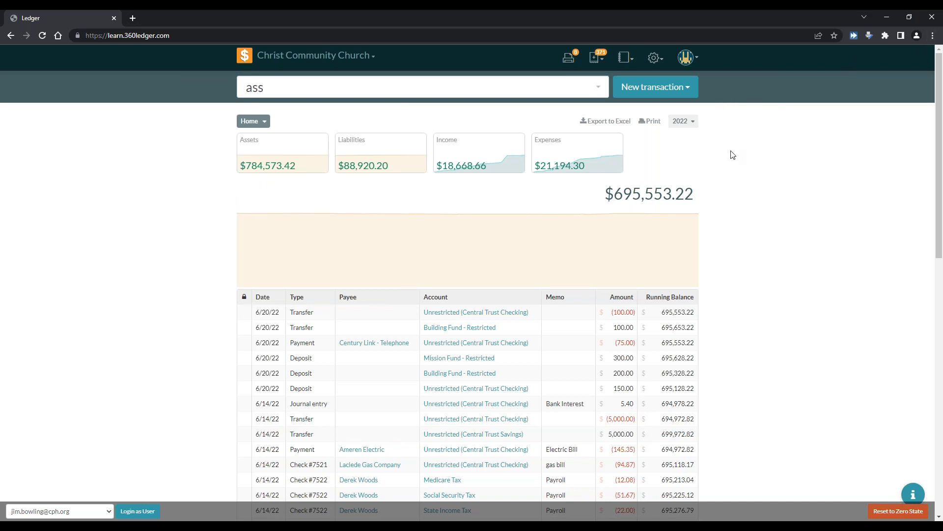
# Hide the Login as User bar with the first bookmark in the Tools folder, showing the bookmarks bar only temporarily.
pyautogui.click(933, 37)
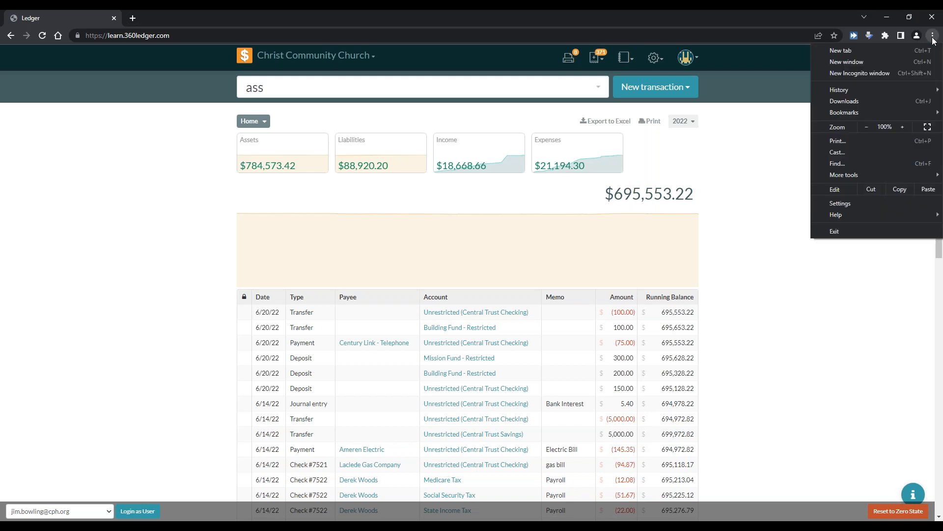
pyautogui.moveTo(864, 112)
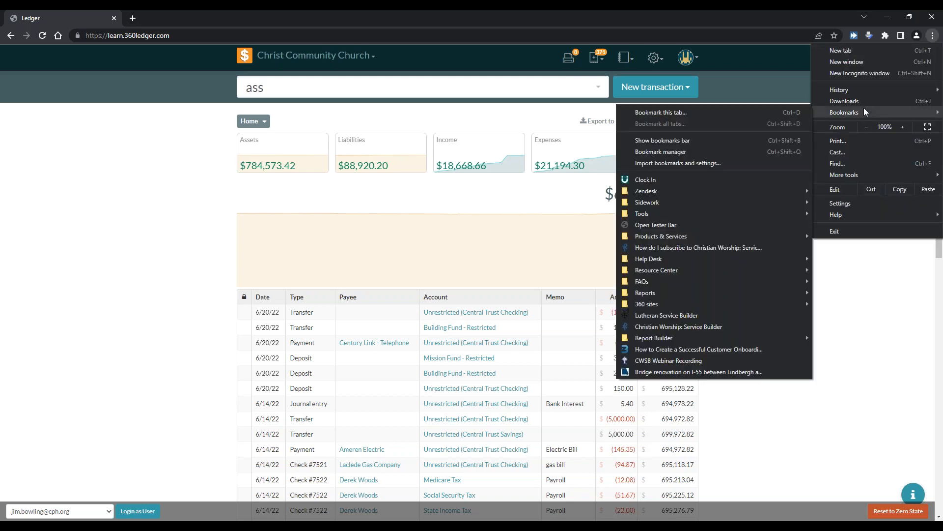
pyautogui.click(727, 141)
pyautogui.click(150, 54)
pyautogui.click(152, 65)
pyautogui.rightClick(909, 51)
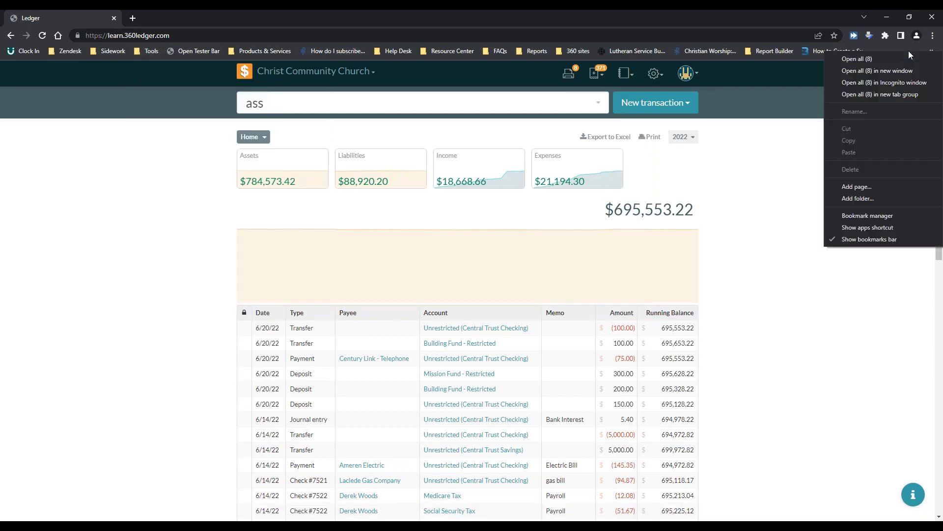
pyautogui.click(876, 239)
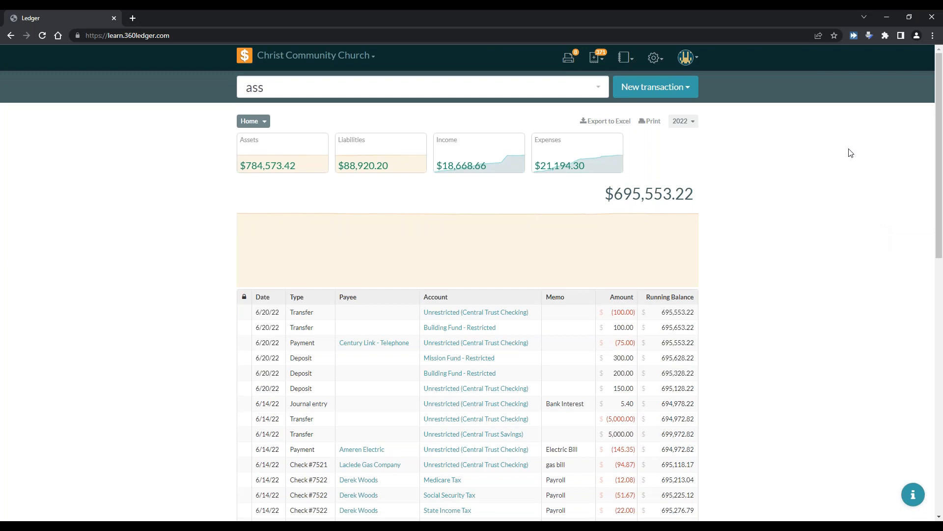
# Start a new deposit transaction with the memo "General Fund Deposit" and open its date for editing.
pyautogui.click(692, 98)
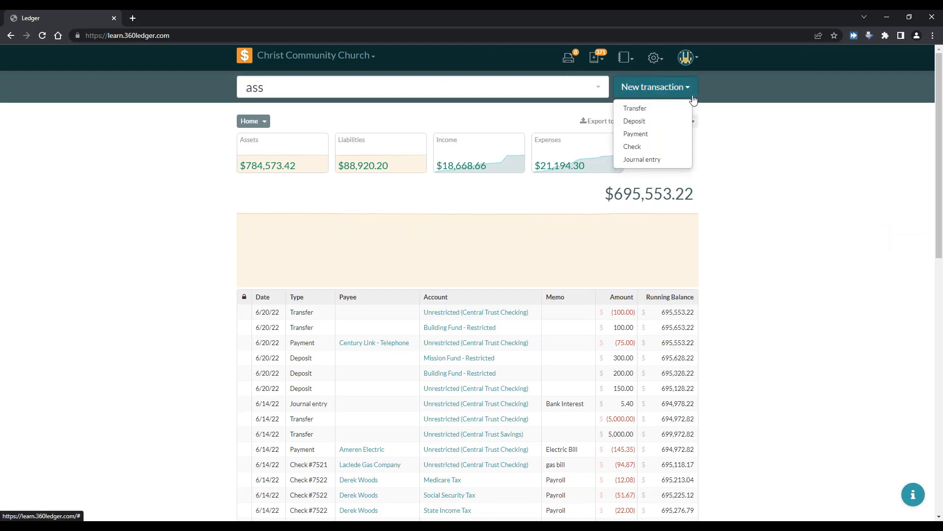
pyautogui.click(651, 125)
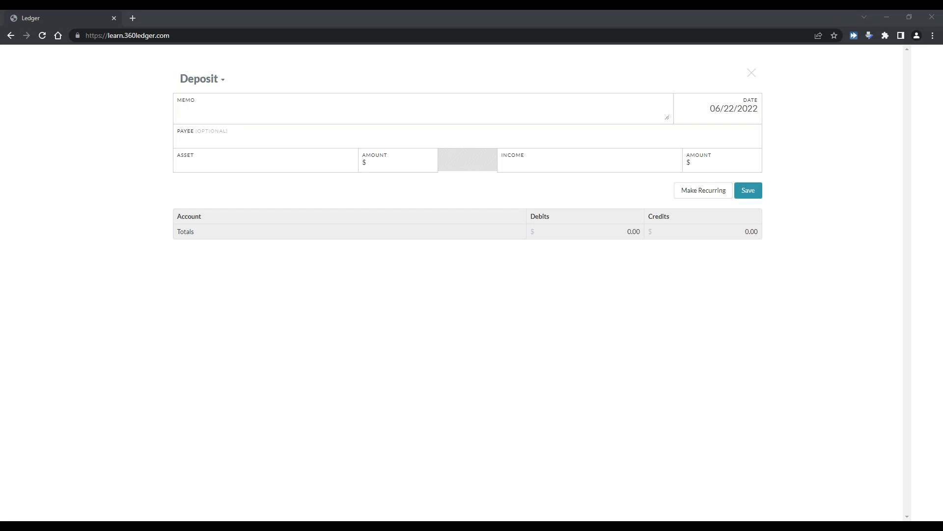
pyautogui.click(219, 103)
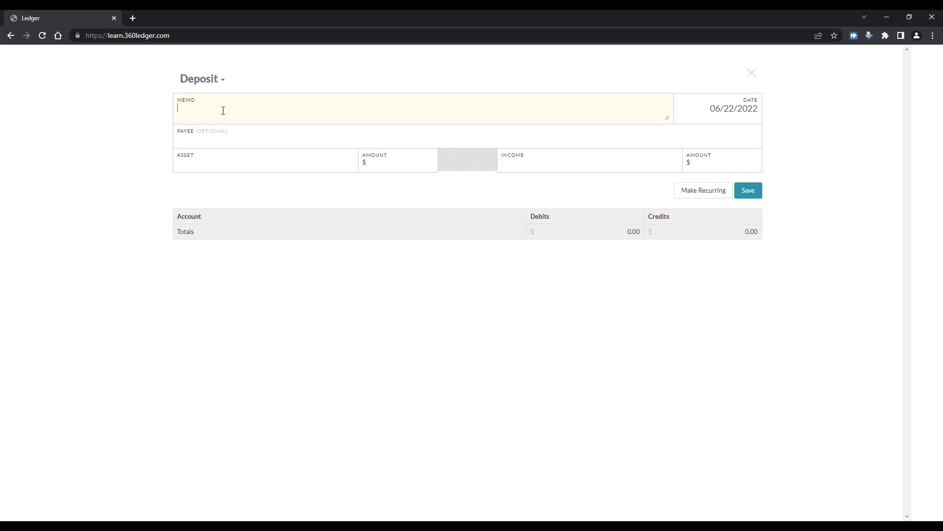
pyautogui.write('General ')
pyautogui.write('Fund')
pyautogui.write(' Depoist')
pyautogui.press('BackSpace')
pyautogui.press('BackSpace')
pyautogui.press('BackSpace')
pyautogui.press('BackSpace')
pyautogui.write('osit')
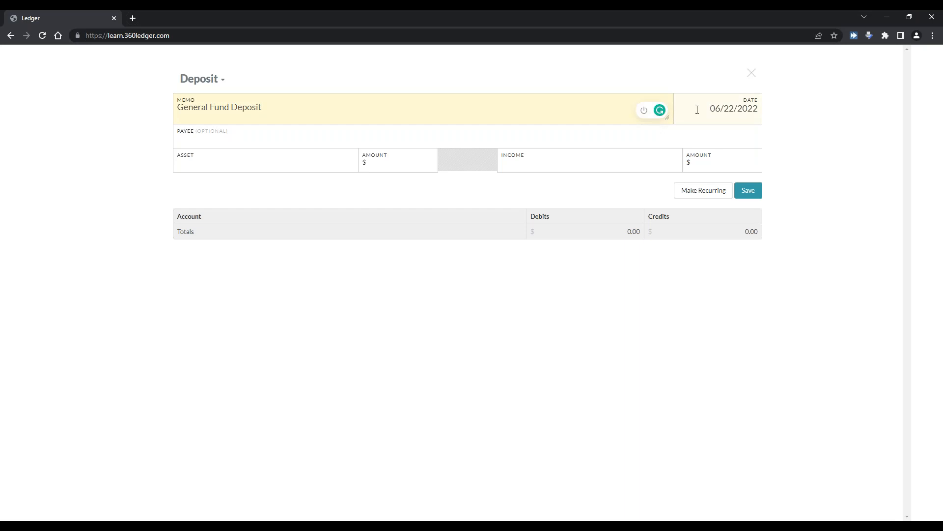
pyautogui.click(729, 106)
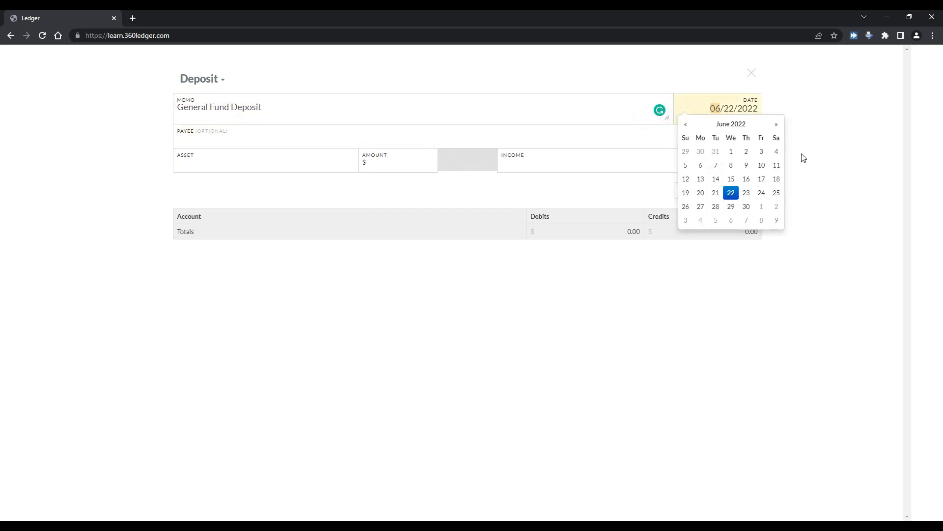
pyautogui.click(714, 107)
# Set the deposit's asset account to Unrestricted (Central Trust Checking) with an amount of $500.
pyautogui.click(272, 158)
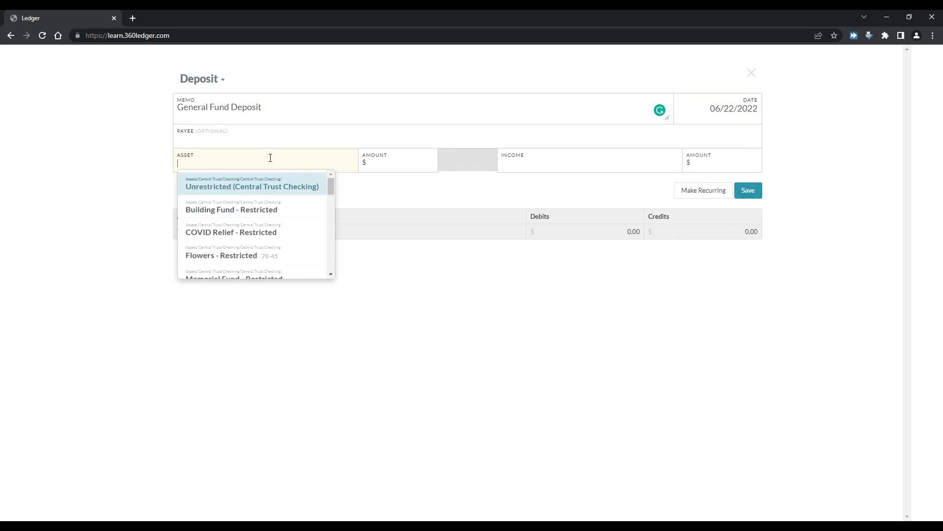
pyautogui.click(233, 188)
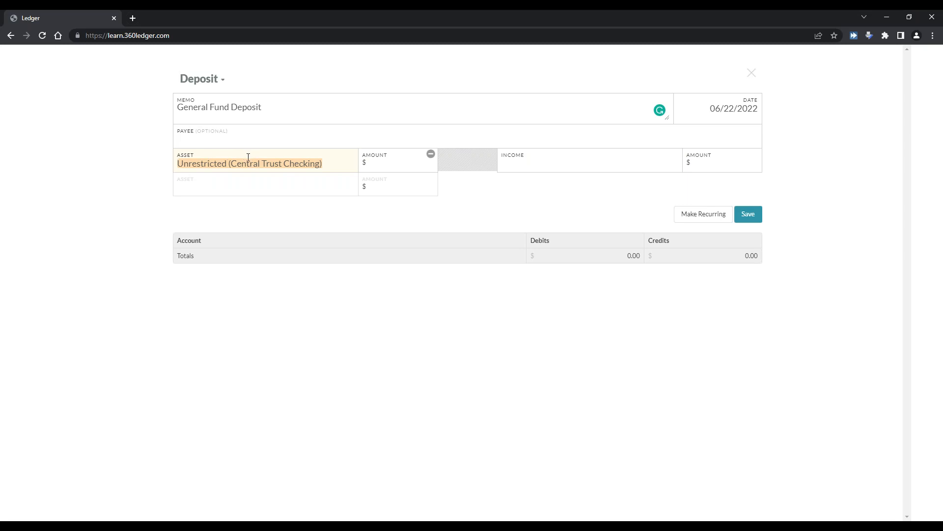
pyautogui.write('gen')
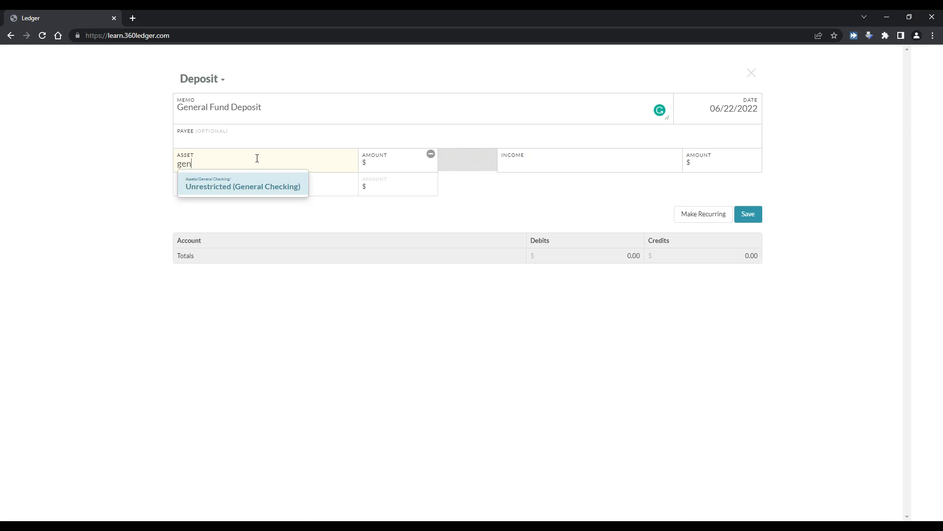
pyautogui.press('BackSpace')
pyautogui.press('BackSpace')
pyautogui.press('BackSpace')
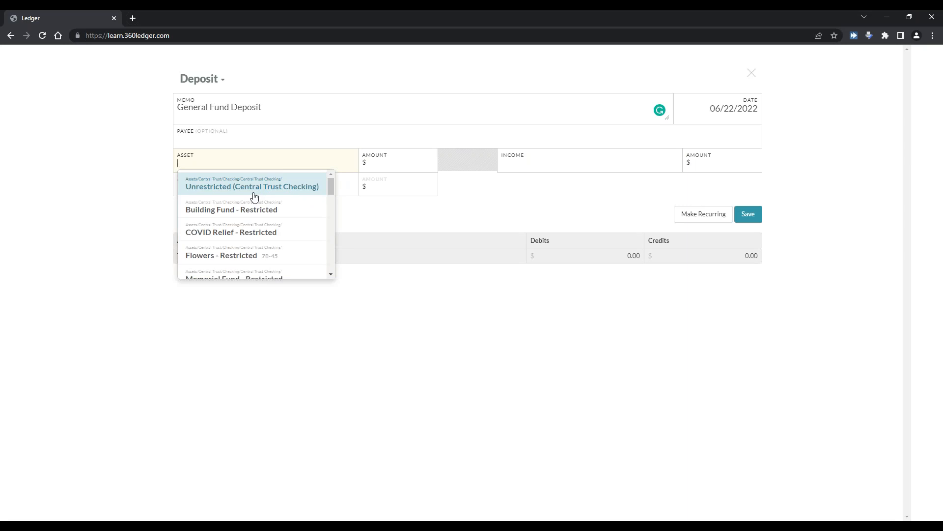
pyautogui.click(221, 191)
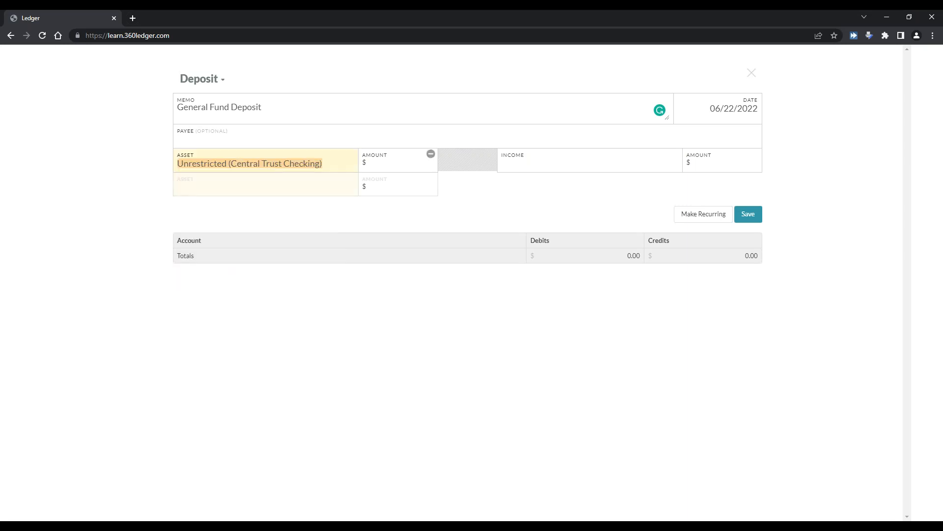
pyautogui.click(464, 162)
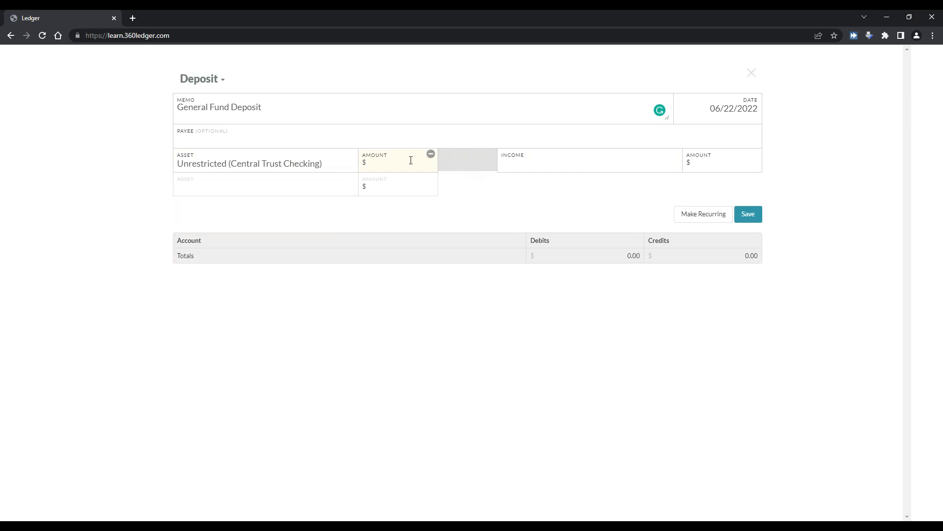
pyautogui.write('500')
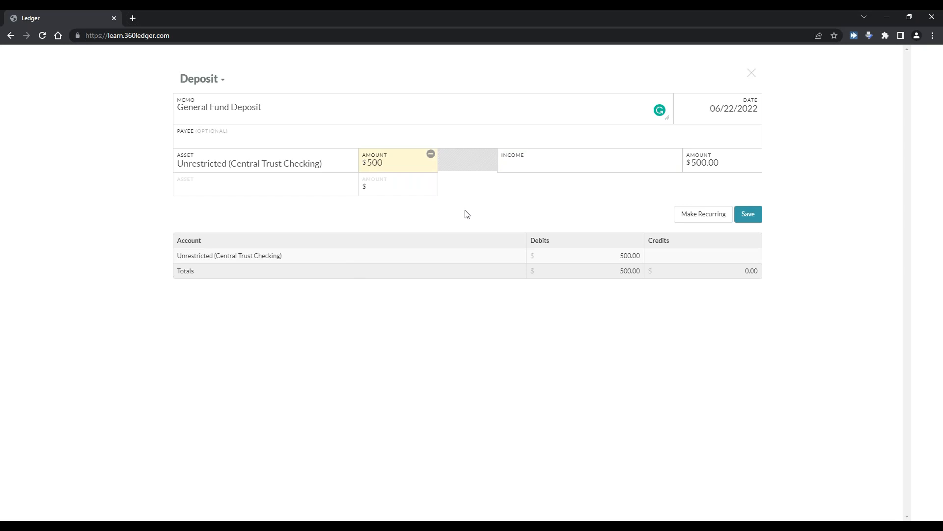
# Assign the deposit's income to the General Fund account and save the transaction.
pyautogui.click(529, 156)
pyautogui.click(528, 160)
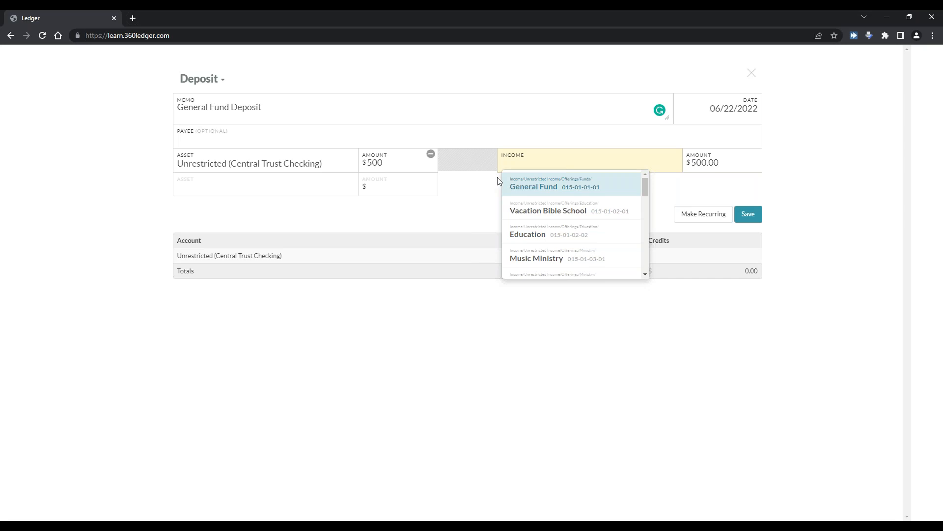
pyautogui.click(528, 192)
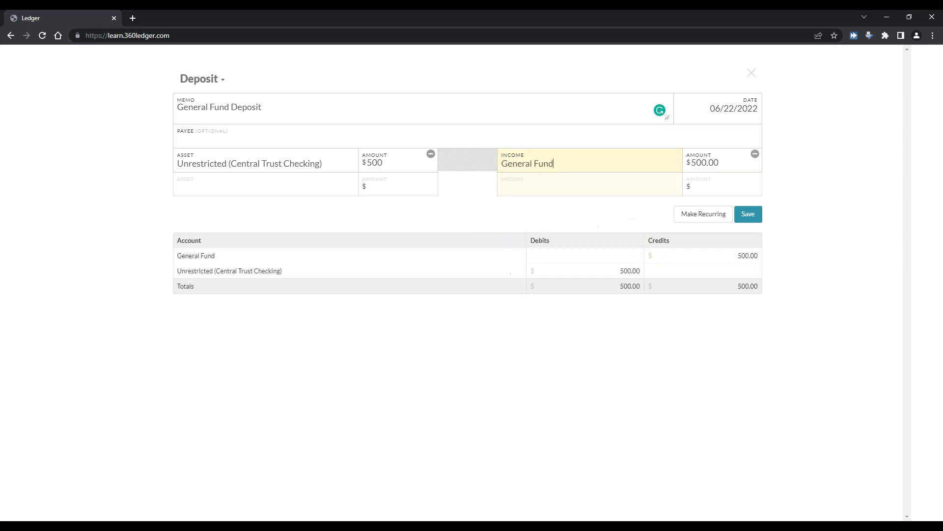
pyautogui.click(531, 213)
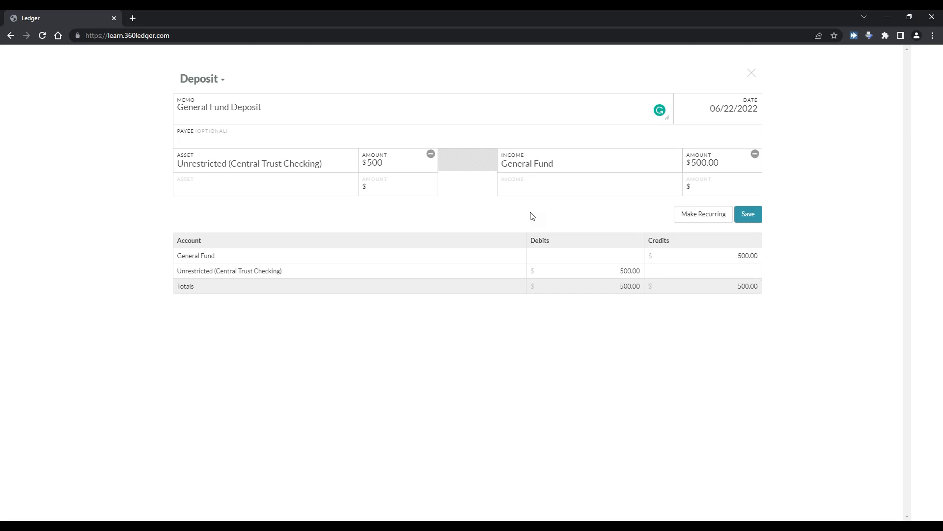
pyautogui.click(753, 215)
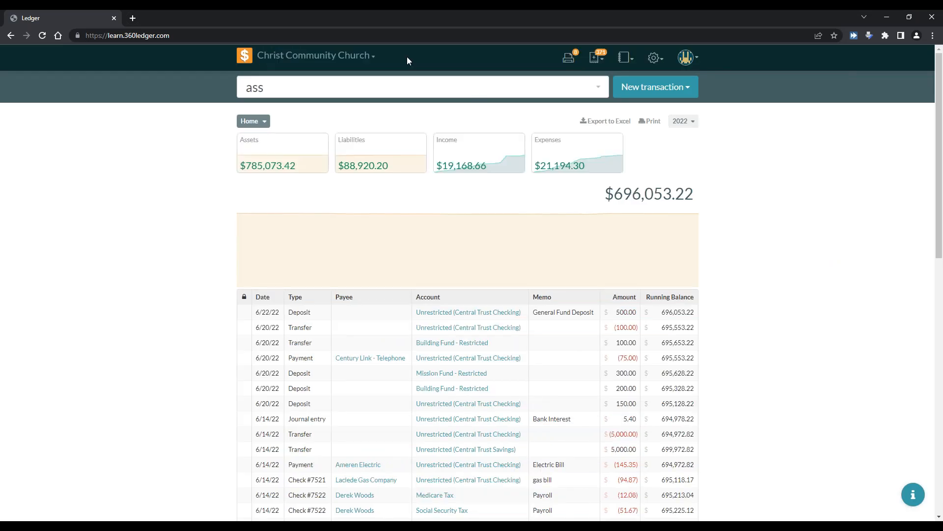
# Clear the leftover text "ass" from the account search and dismiss the account suggestions.
pyautogui.click(330, 84)
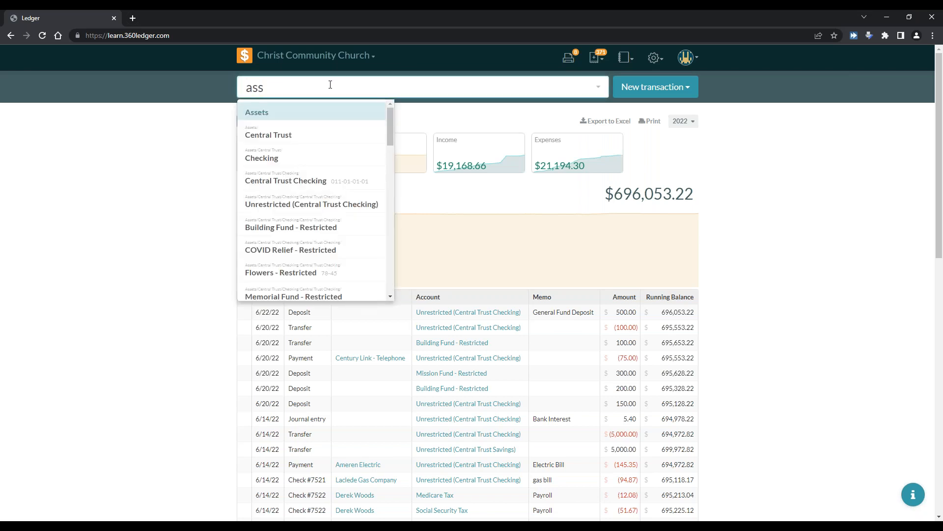
pyautogui.press('BackSpace')
pyautogui.click(697, 161)
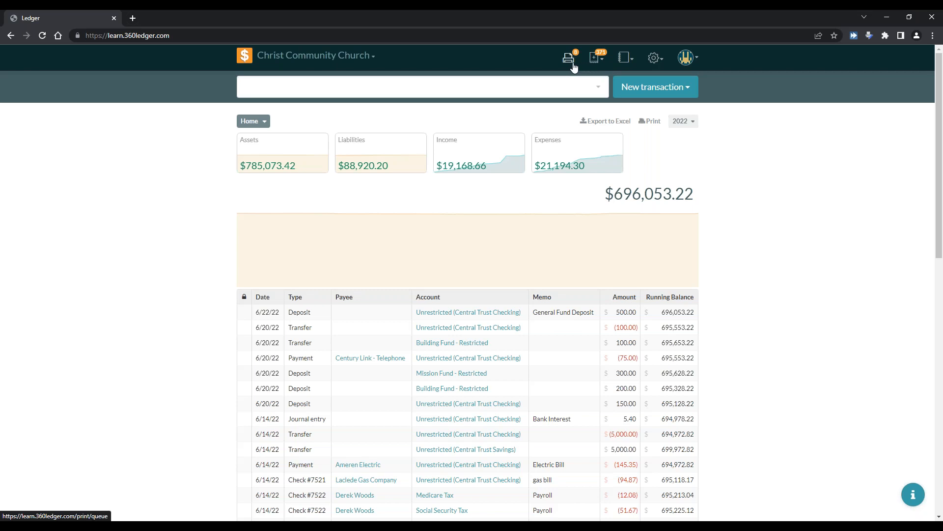
# Open the pending $600.00 deposit given on May 27 from the pending transactions.
pyautogui.click(600, 65)
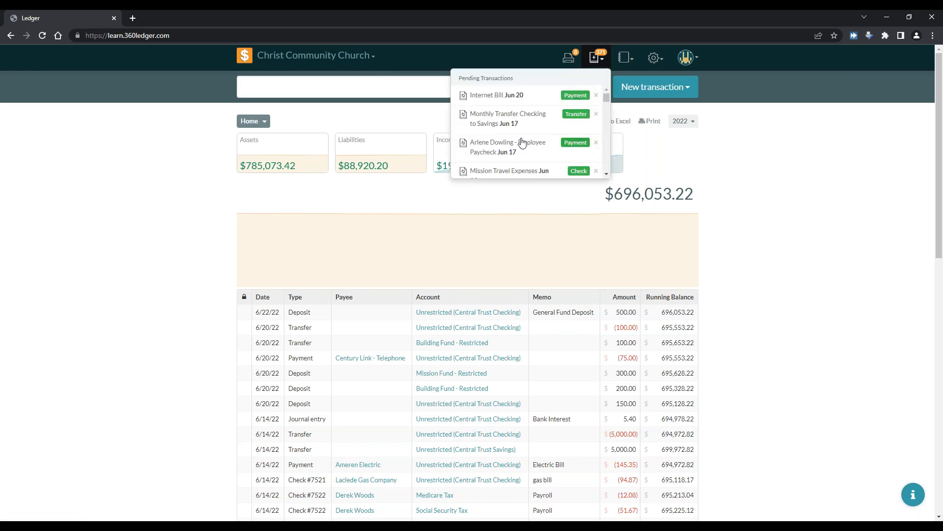
pyautogui.scroll(-1, 523, 144)
pyautogui.scroll(-4, 524, 144)
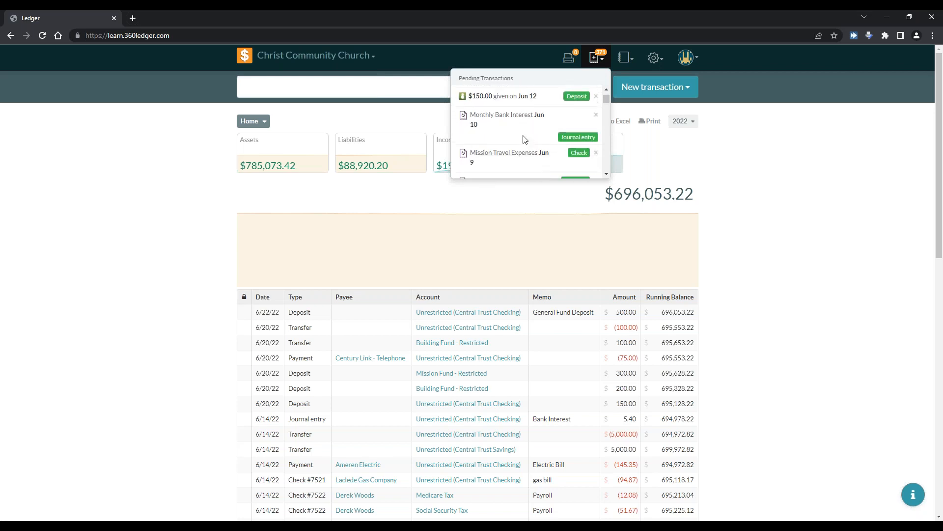
pyautogui.scroll(-4, 524, 129)
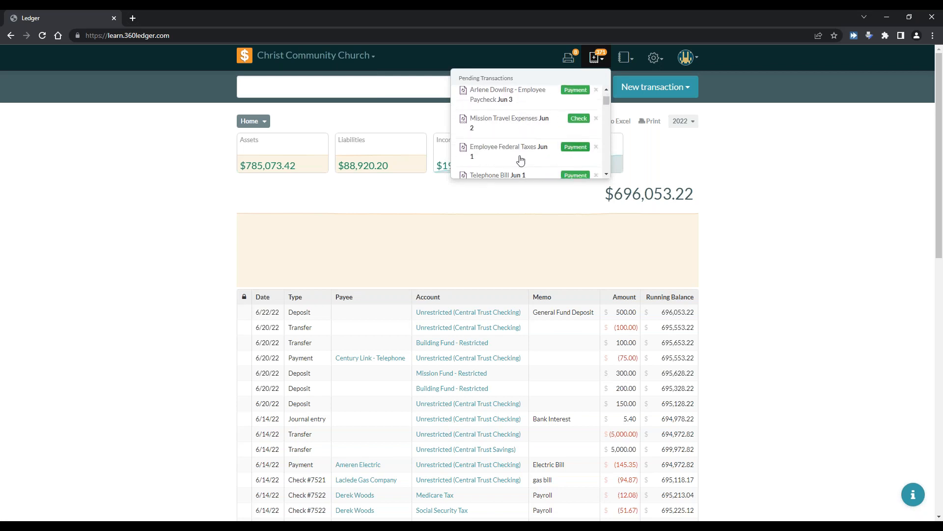
pyautogui.scroll(-4, 520, 145)
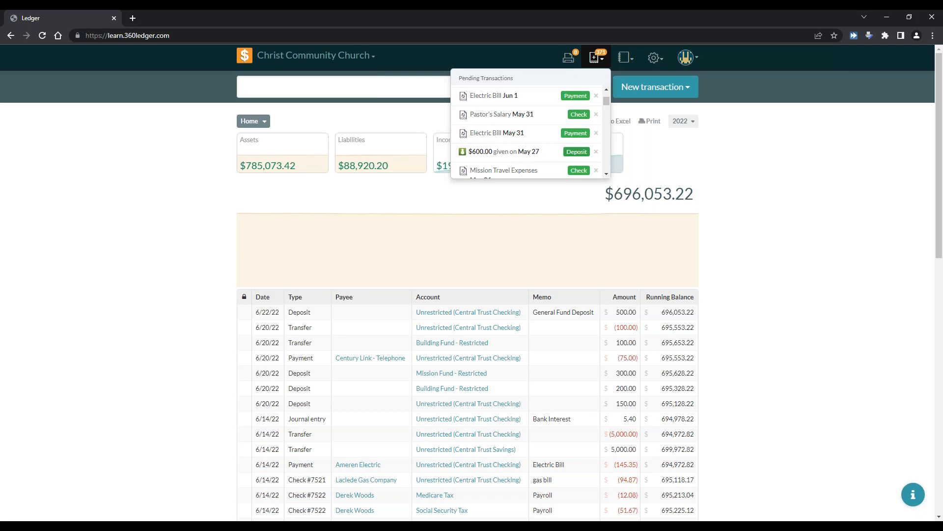
pyautogui.click(501, 155)
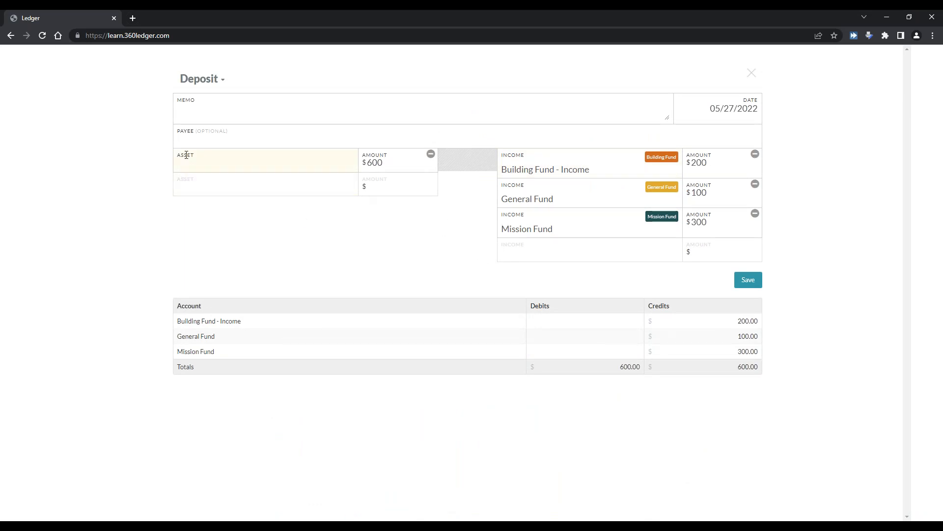
# Enter "Today's Offering" as the memo of the pending deposit.
pyautogui.click(246, 105)
pyautogui.write('Tod')
pyautogui.write("ay's Offe")
pyautogui.write('ring')
pyautogui.press('BackSpace')
pyautogui.press('BackSpace')
pyautogui.press('BackSpace')
pyautogui.press('BackSpace')
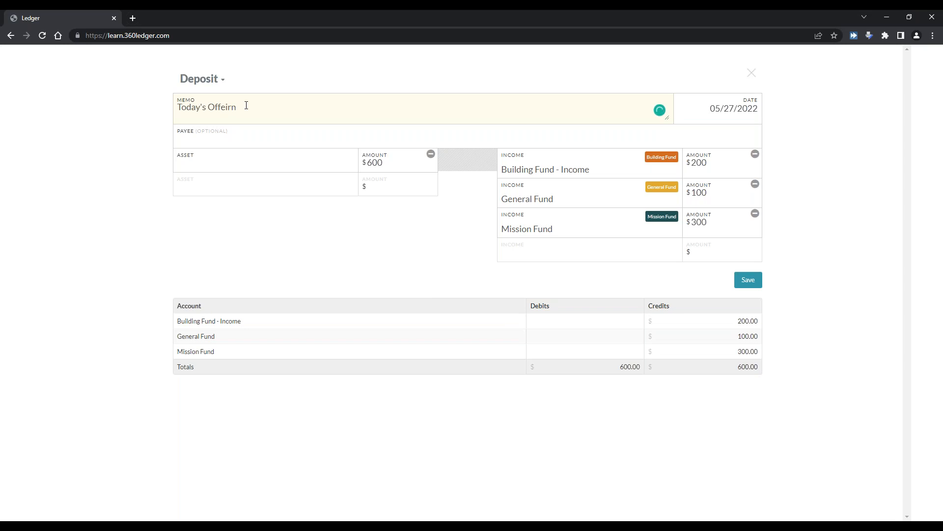
pyautogui.write('er')
pyautogui.press('BackSpace')
pyautogui.press('BackSpace')
pyautogui.write('ring')
# Set the pending deposit's asset account to Unrestricted (Central Trust Checking).
pyautogui.click(305, 165)
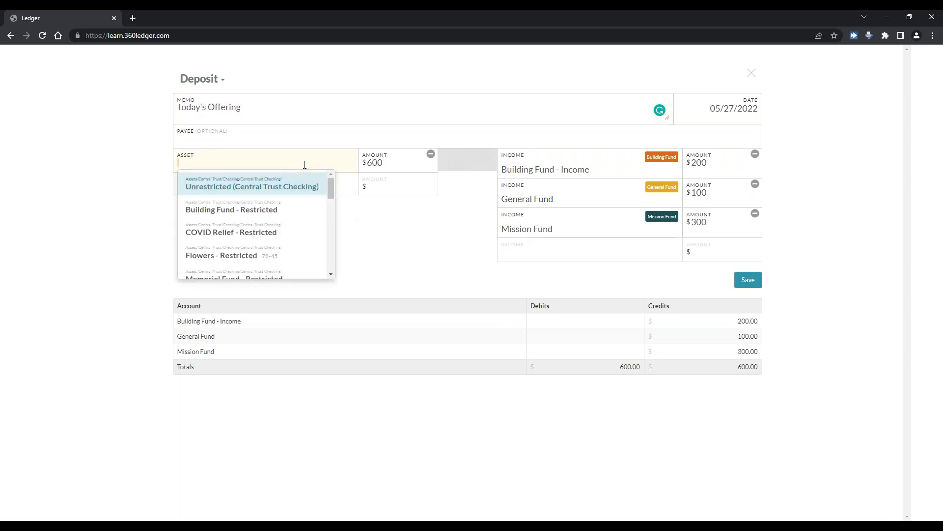
pyautogui.click(292, 187)
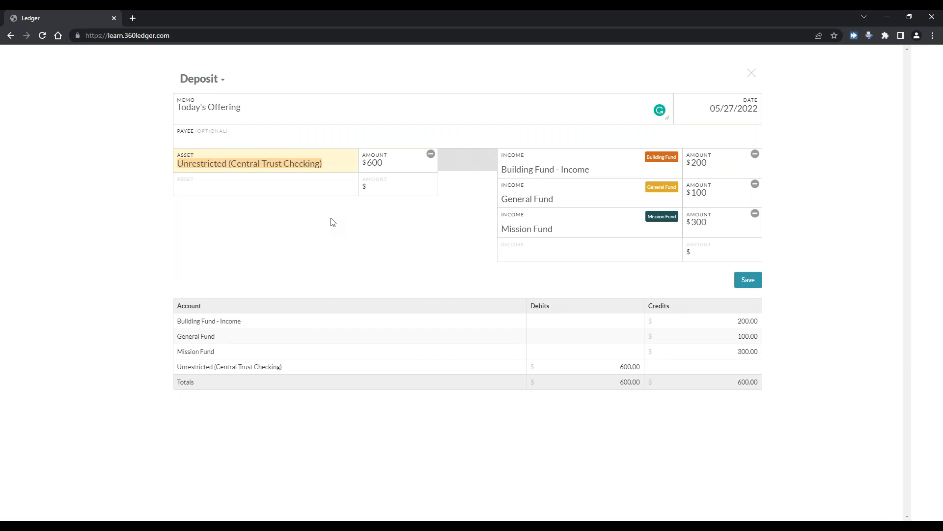
pyautogui.click(377, 224)
# Reselect Building Fund - Income as the income account of the deposit's $200 line and save the deposit.
pyautogui.click(386, 186)
pyautogui.click(387, 169)
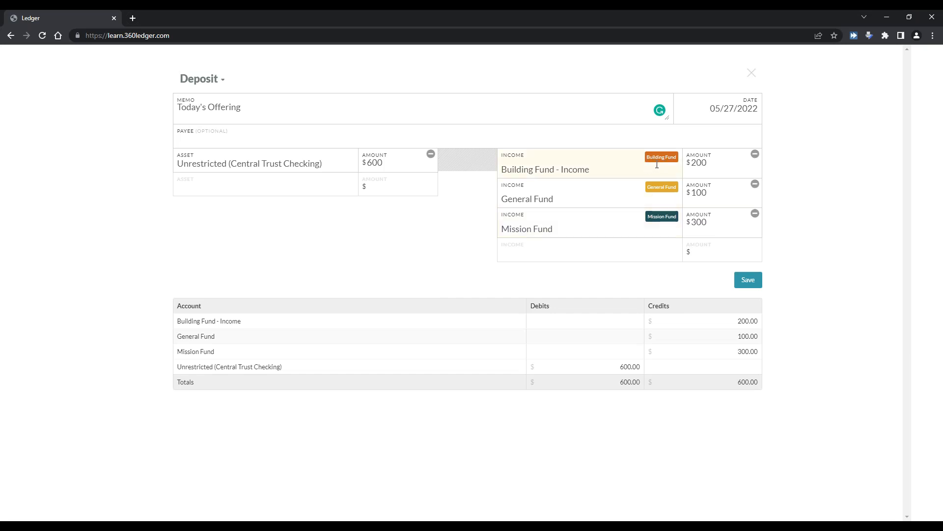
pyautogui.click(595, 167)
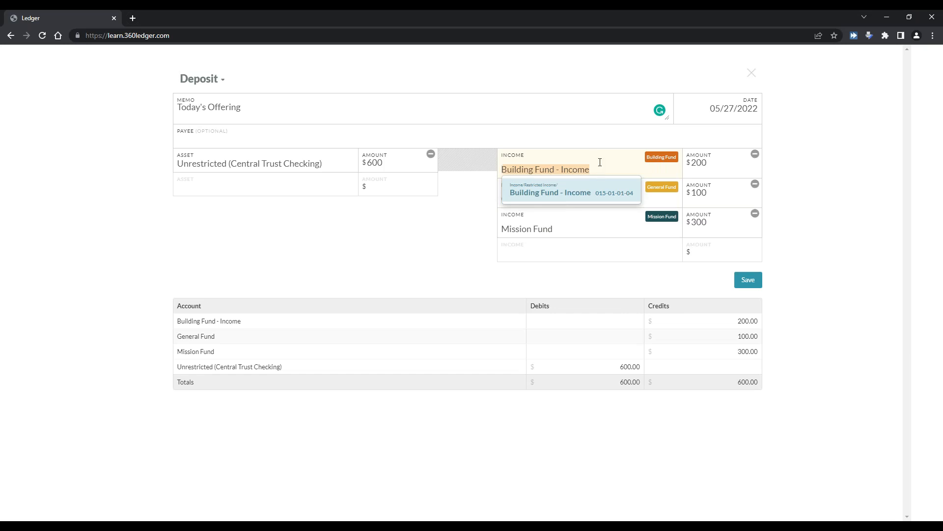
pyautogui.press('BackSpace')
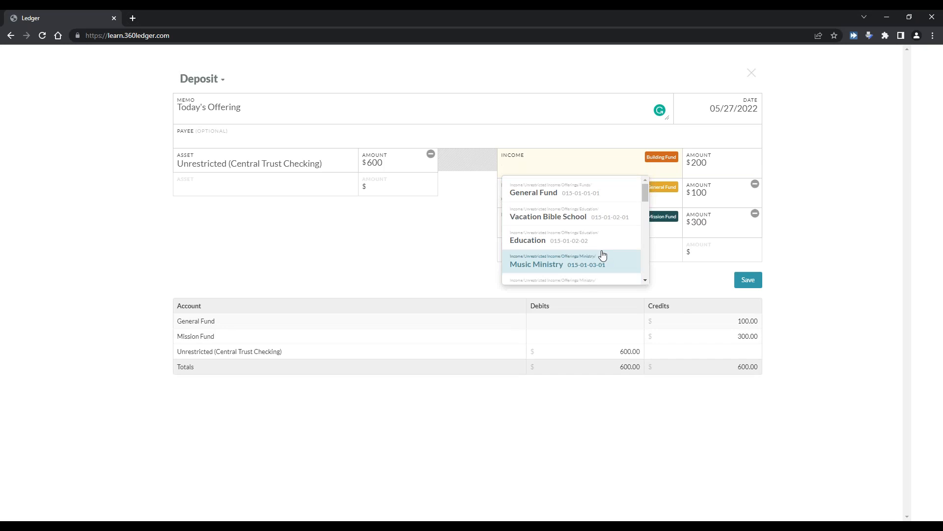
pyautogui.write('build')
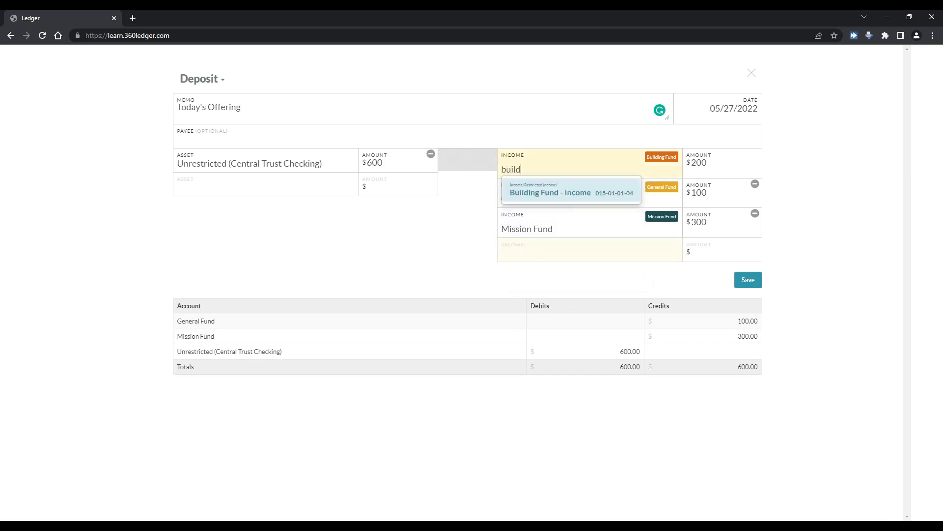
pyautogui.click(597, 194)
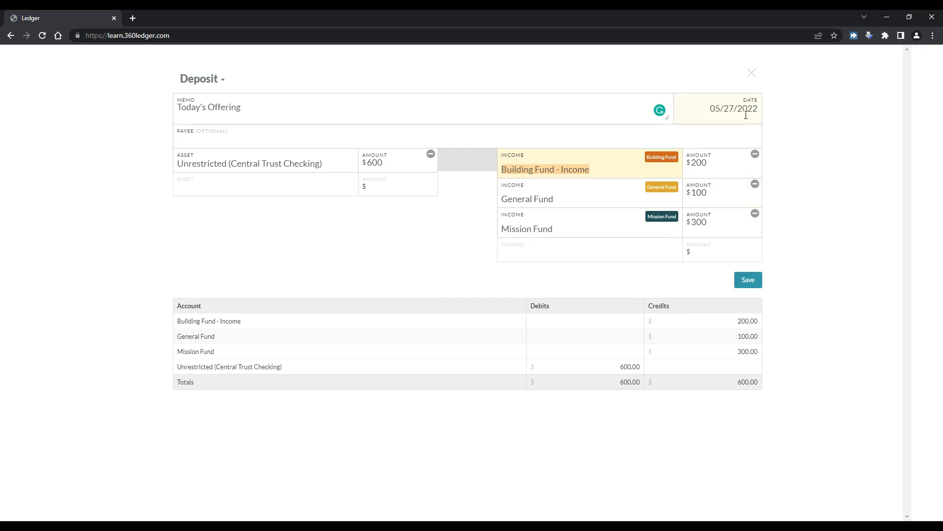
pyautogui.click(748, 280)
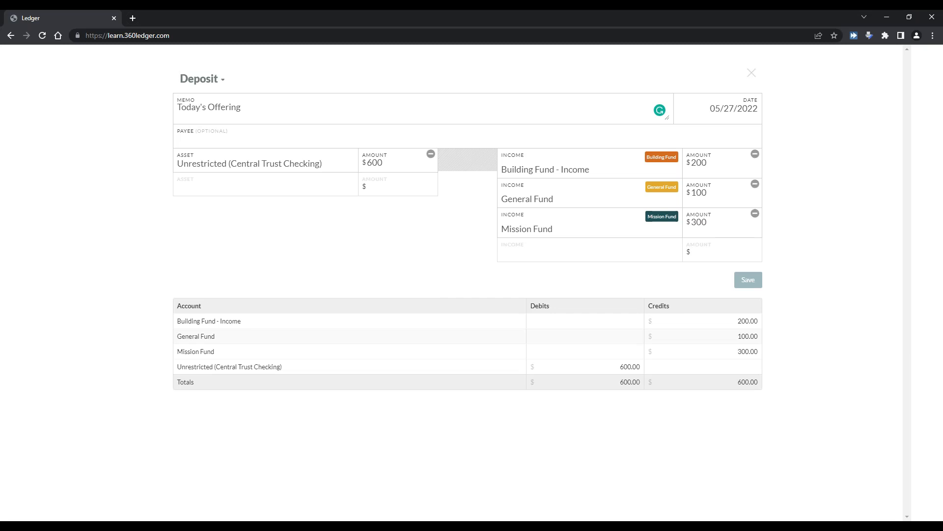
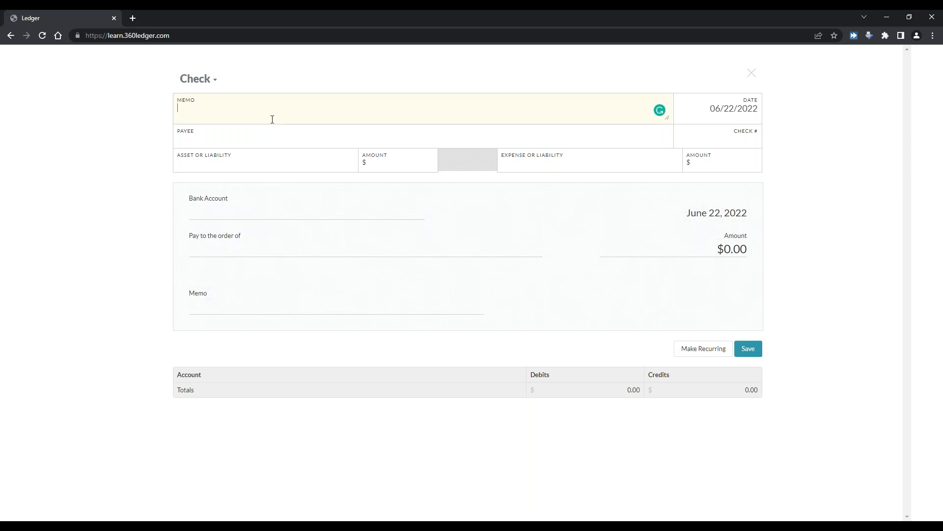
# Enter "Payroll" as the check's memo and choose the employee as payee.
pyautogui.write('Payroll')
pyautogui.click(298, 136)
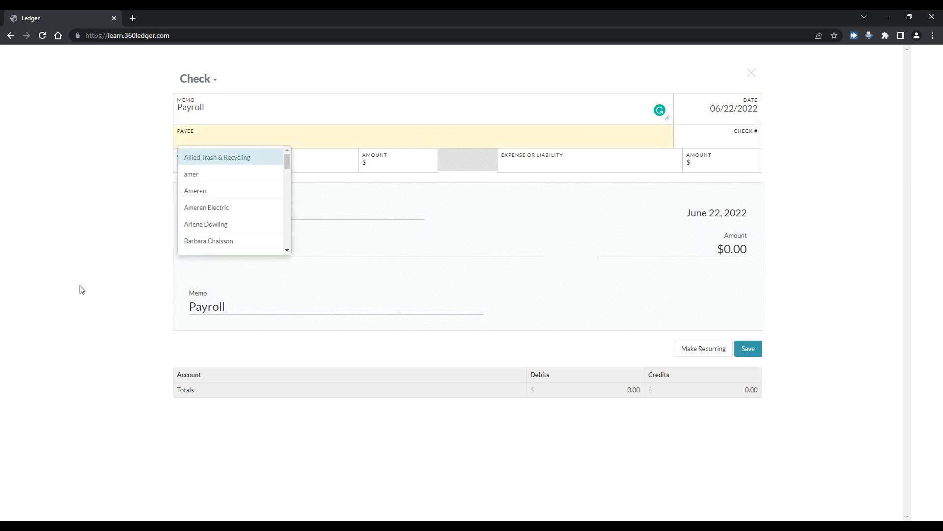
pyautogui.click(208, 224)
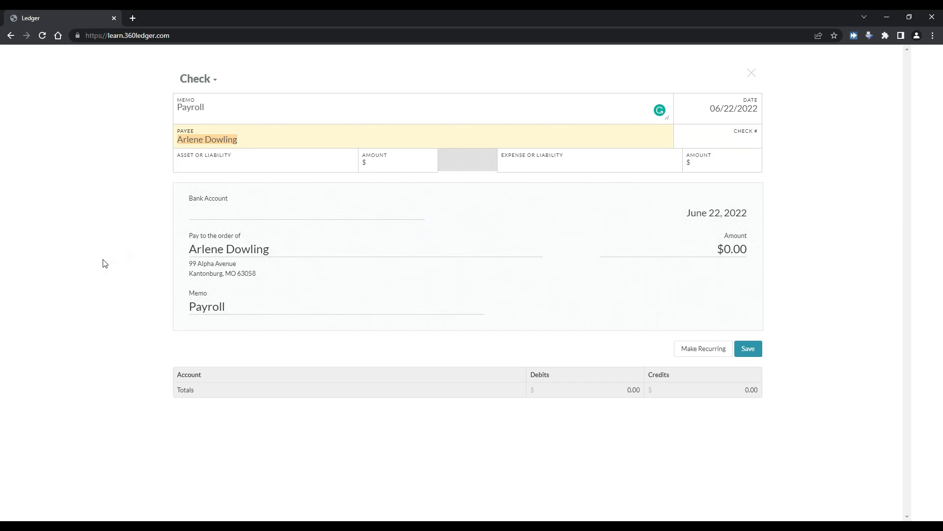
# Set the check's paying account to Unrestricted (Central Trust Checking) with an amount of $652.48.
pyautogui.click(185, 167)
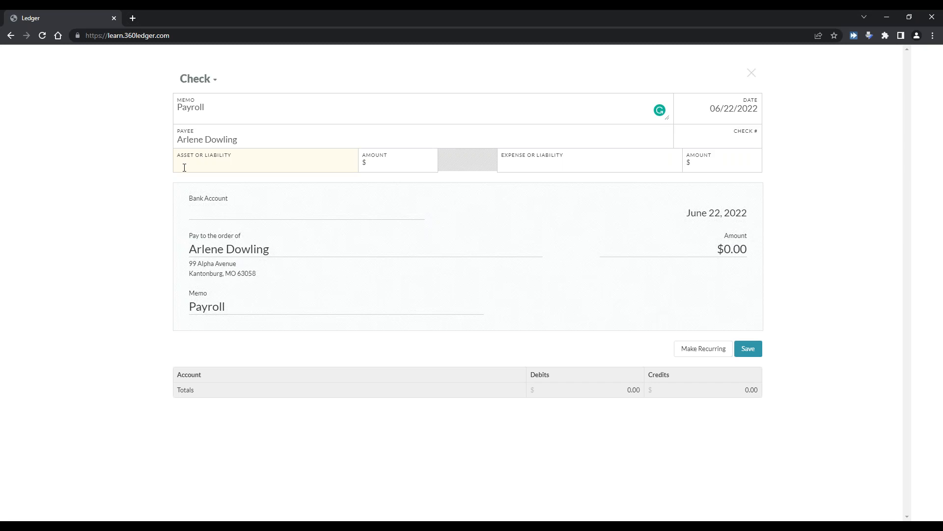
pyautogui.click(184, 168)
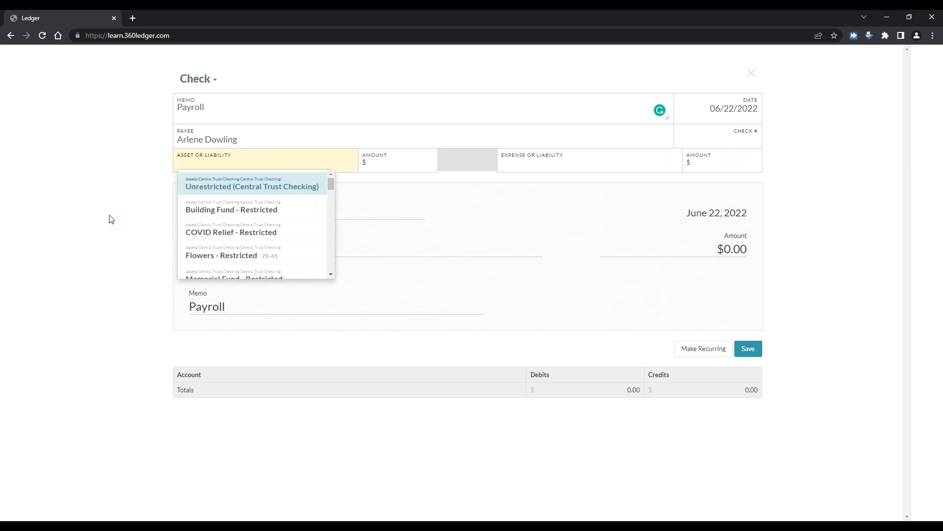
pyautogui.click(217, 187)
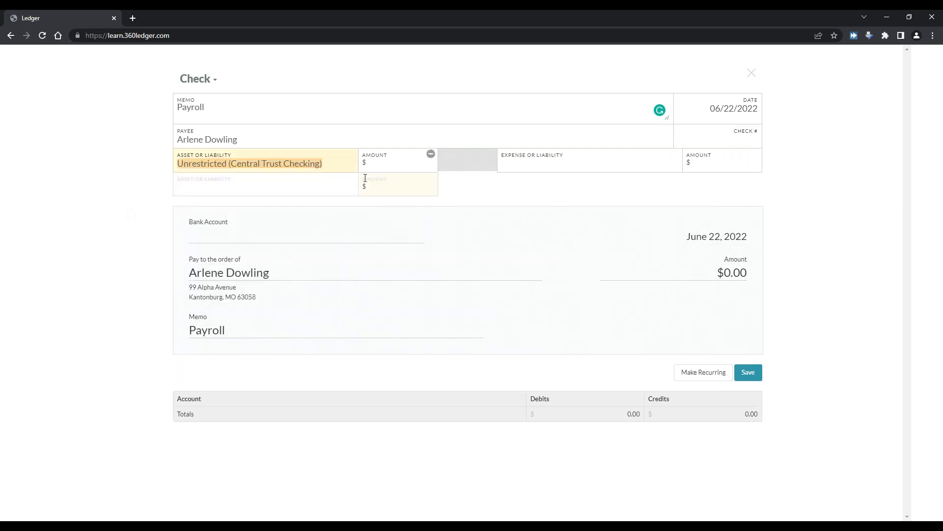
pyautogui.click(385, 166)
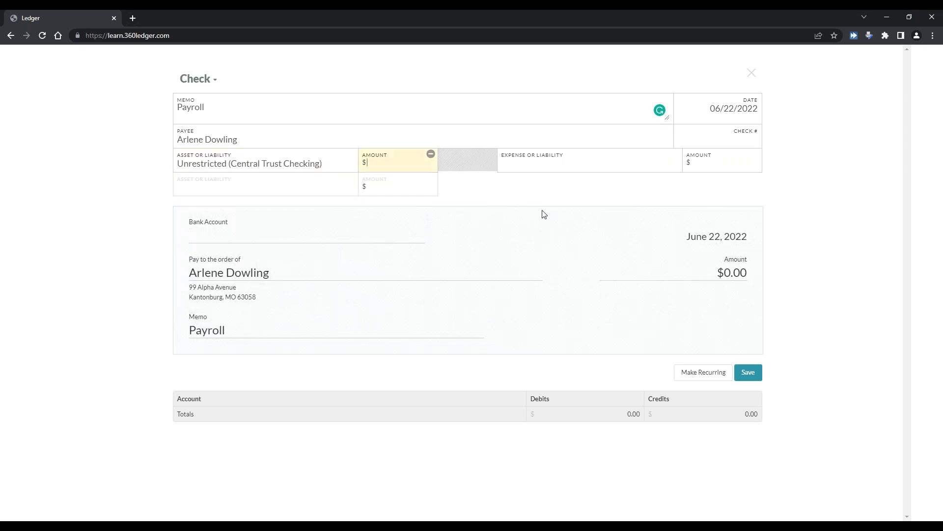
pyautogui.write('65')
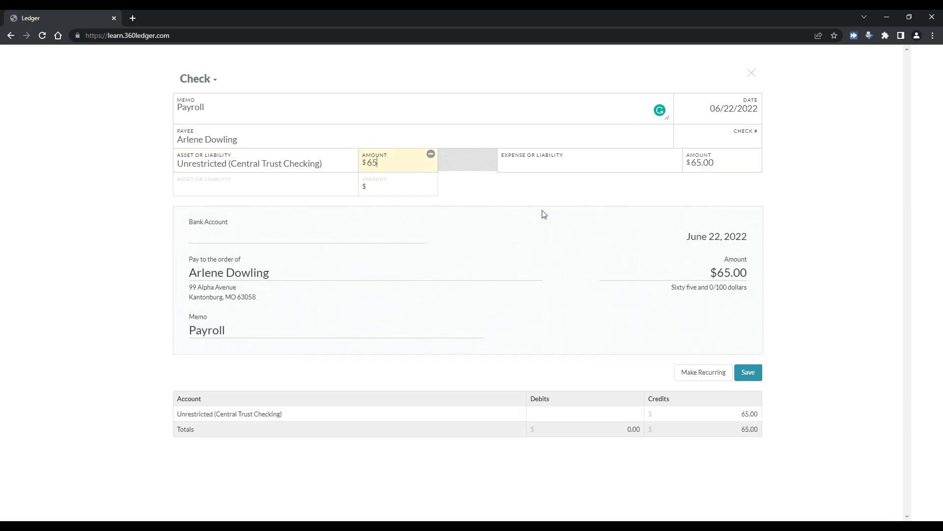
pyautogui.write('2.48')
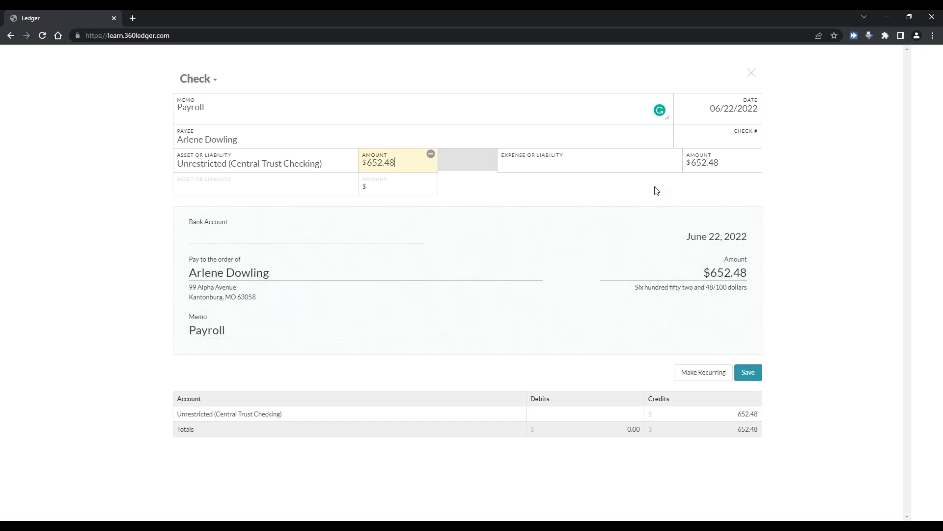
# Assign $95.10 of the payroll check to the Federal Income Tax liability account.
pyautogui.click(560, 167)
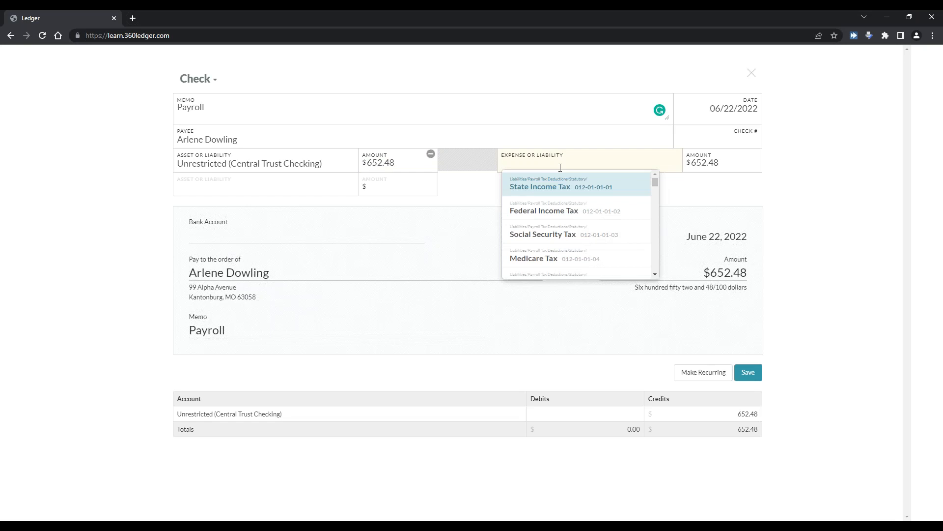
pyautogui.write('feder')
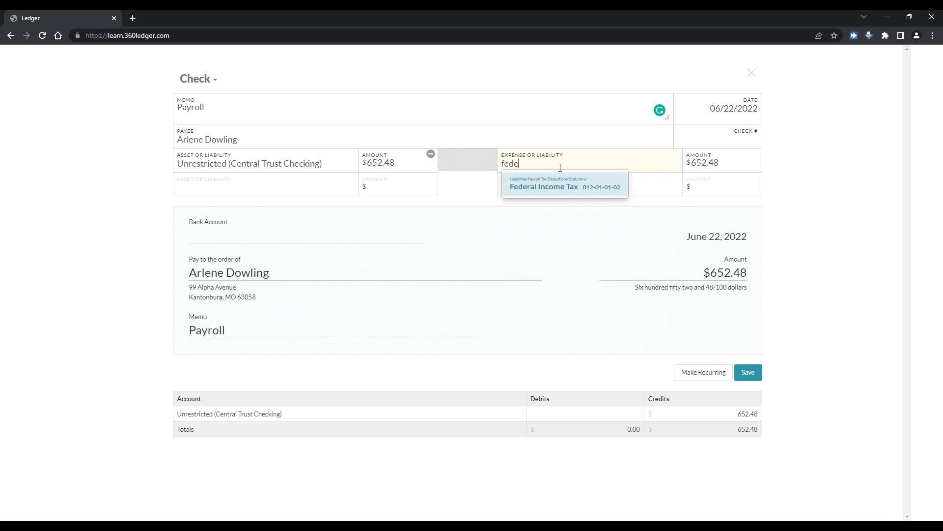
pyautogui.click(569, 185)
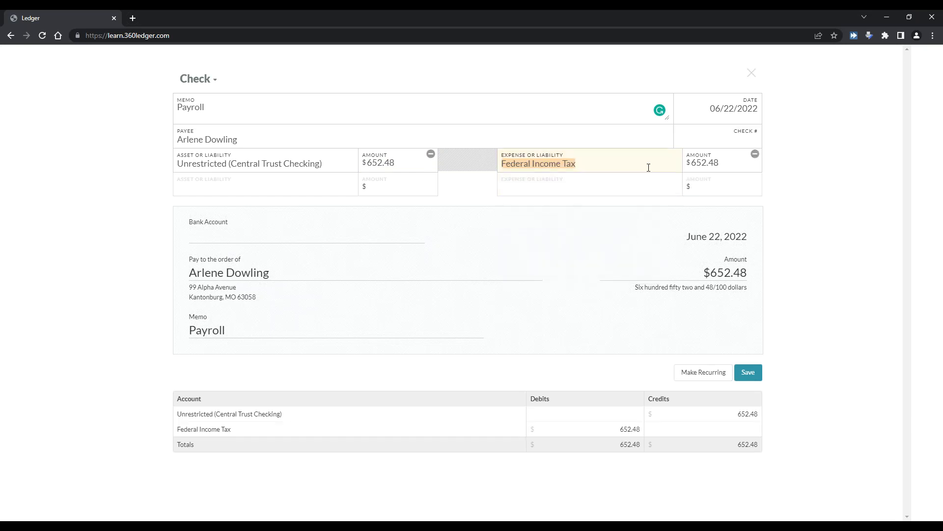
pyautogui.click(725, 161)
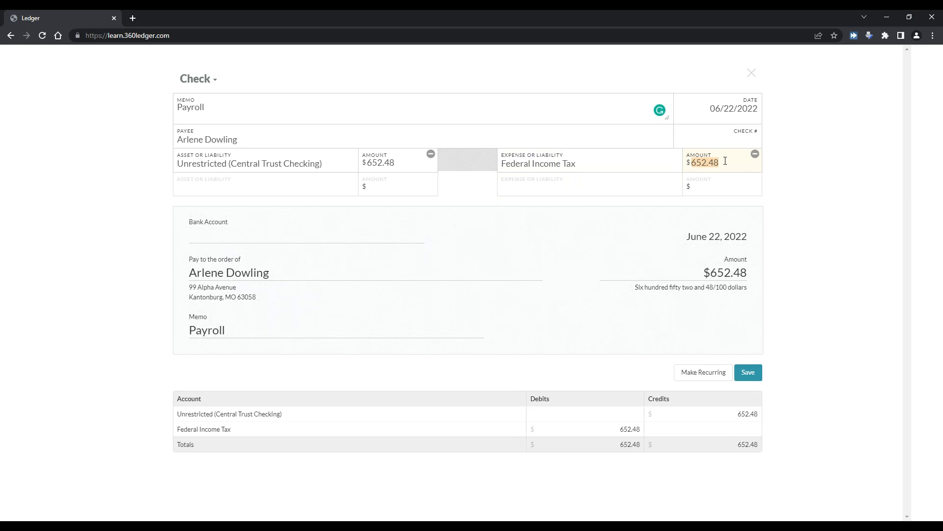
pyautogui.press('BackSpace')
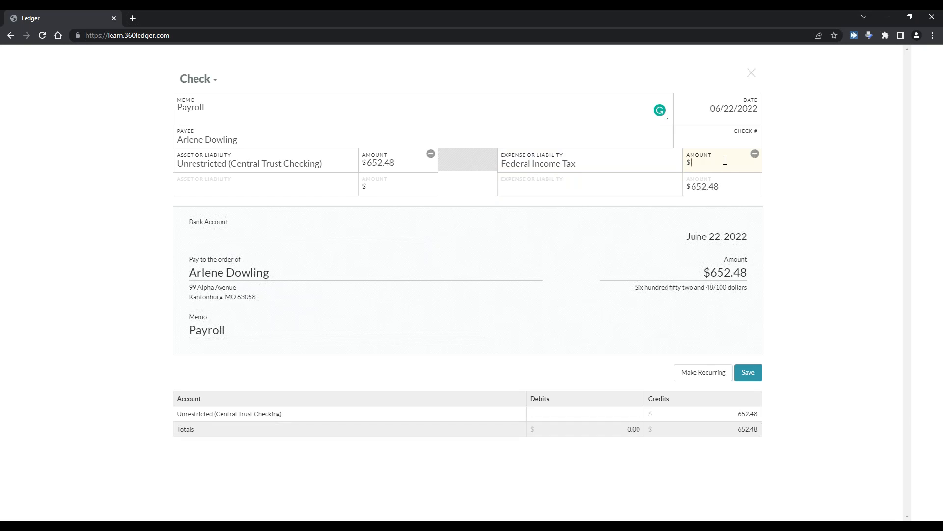
pyautogui.write('95.10')
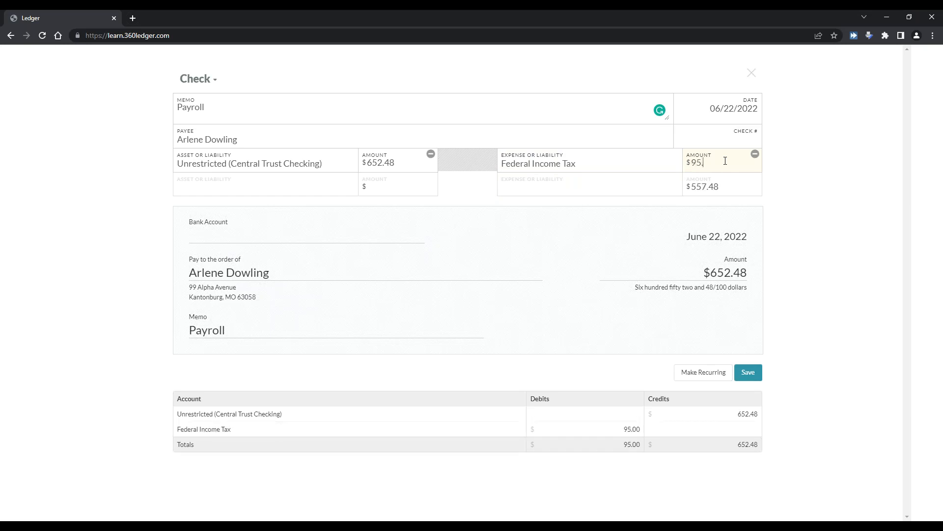
# Add a State Income Tax line of $22 to the payroll check.
pyautogui.click(600, 186)
pyautogui.click(559, 211)
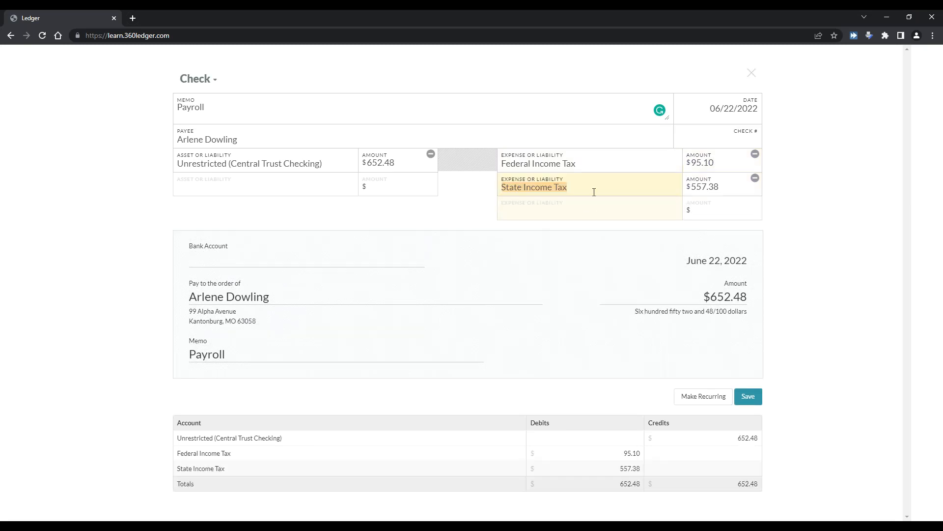
pyautogui.click(721, 189)
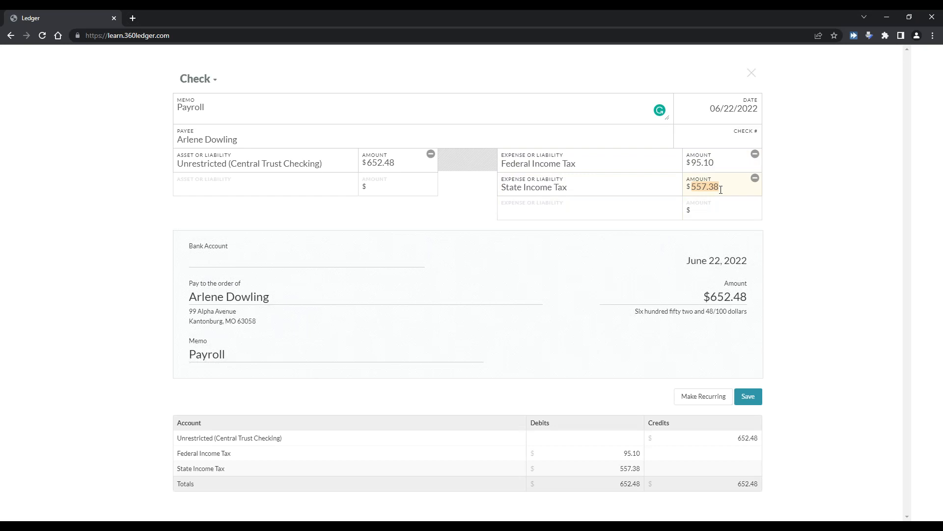
pyautogui.press('BackSpace')
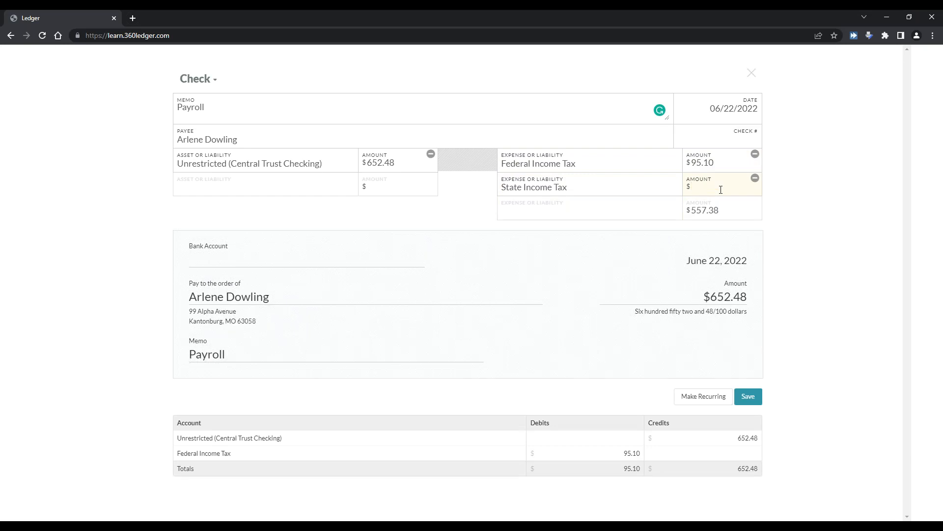
pyautogui.write('22')
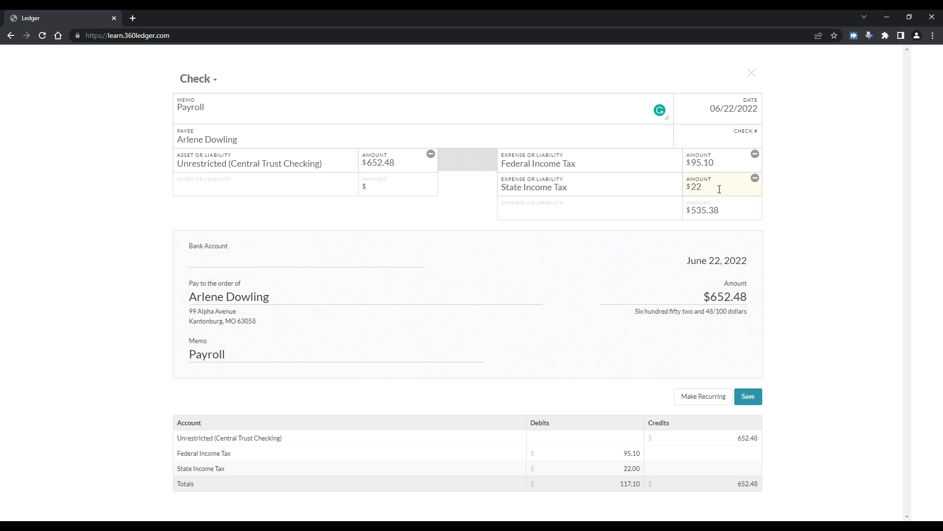
# Add a Social Security Tax line of $51.67 to the payroll check.
pyautogui.click(659, 204)
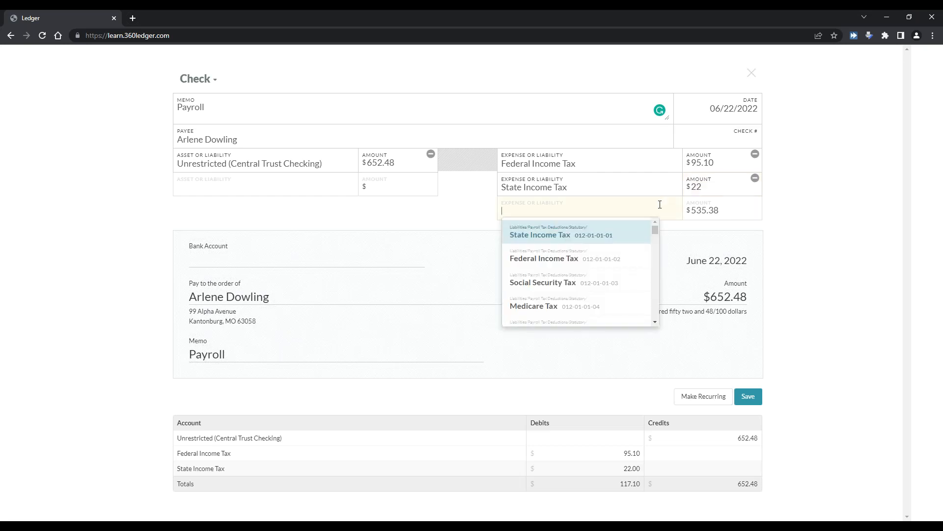
pyautogui.click(595, 287)
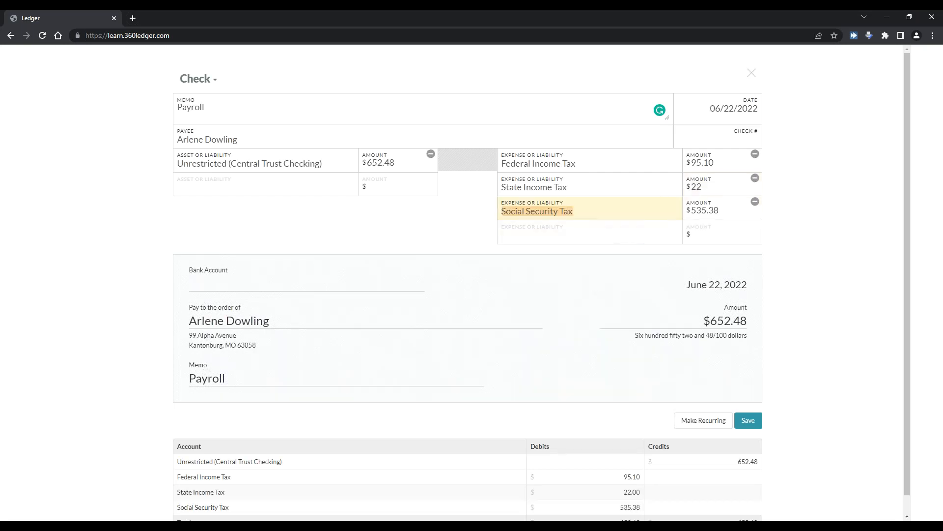
pyautogui.click(725, 211)
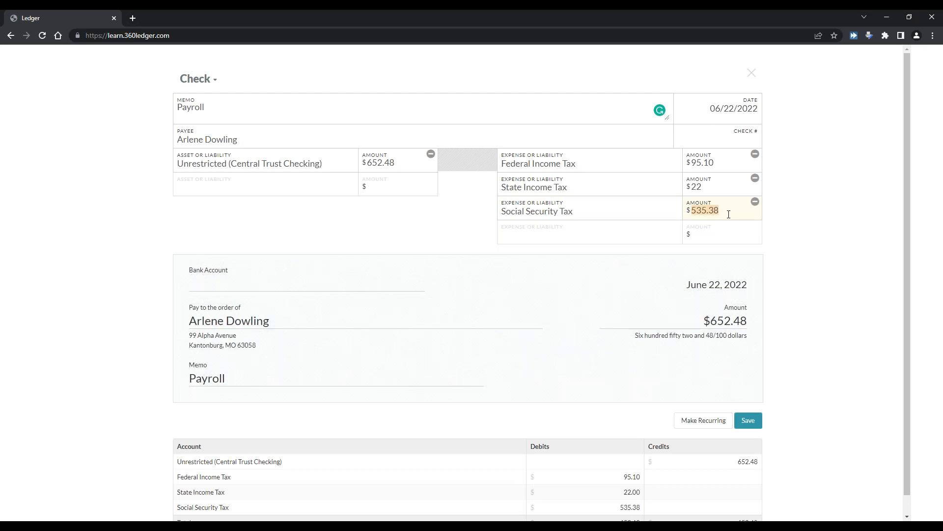
pyautogui.write('51.67')
# Add a Medicare Tax line of $12.08 to the payroll check.
pyautogui.click(610, 232)
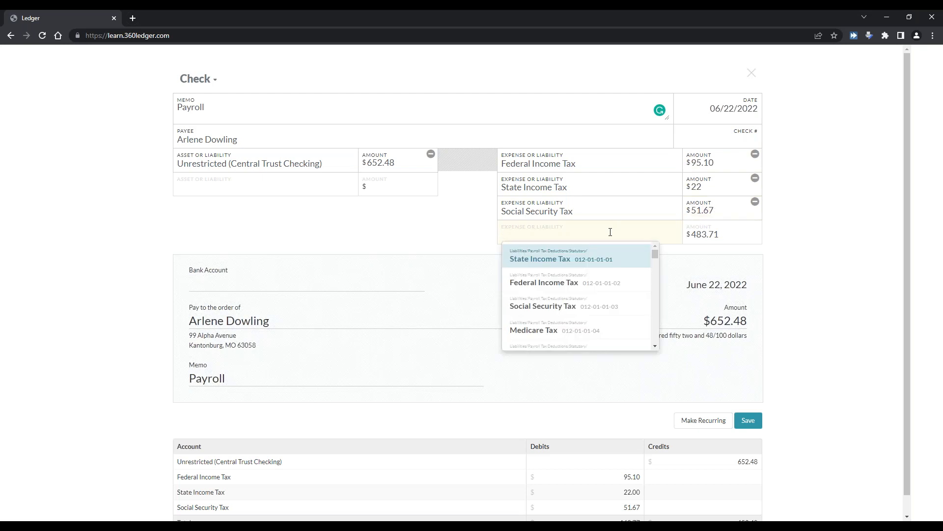
pyautogui.click(548, 331)
pyautogui.click(723, 234)
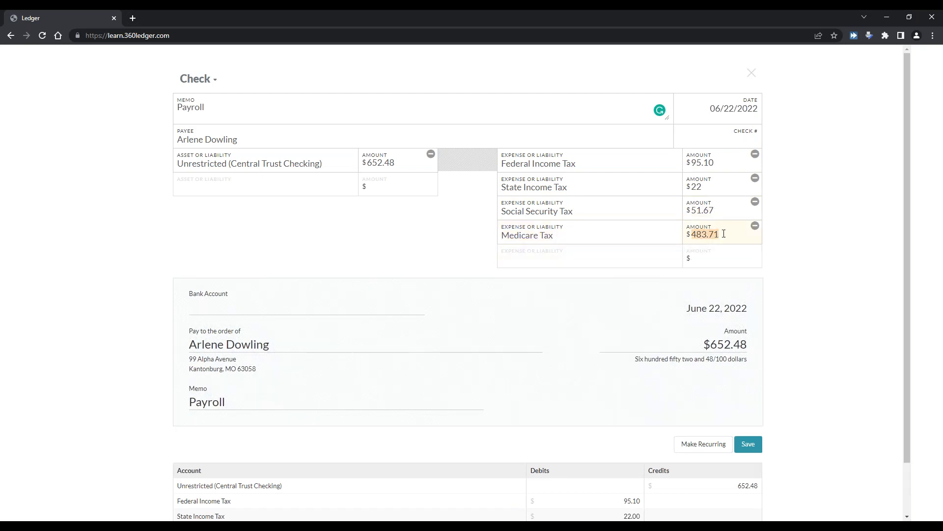
pyautogui.write('12.08')
# Leave the remaining account lines empty and close the payroll check without saving it.
pyautogui.click(582, 258)
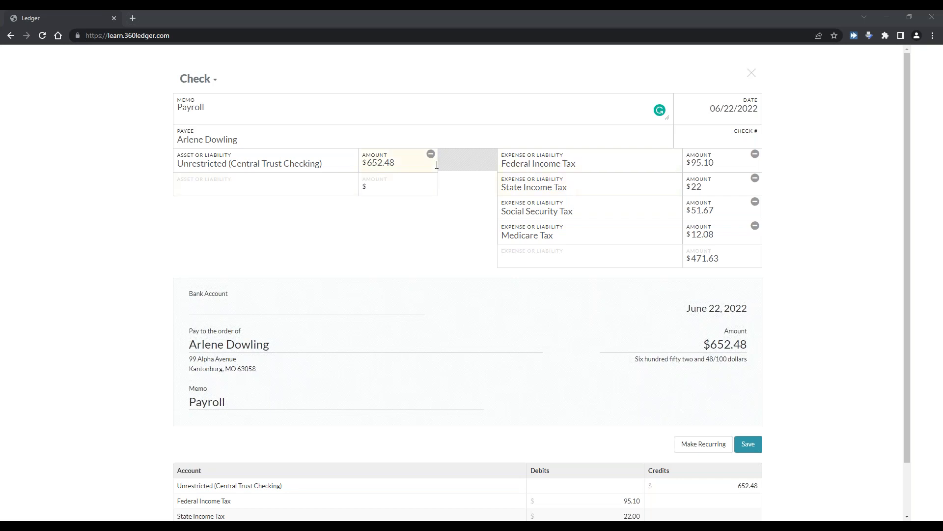
pyautogui.click(322, 181)
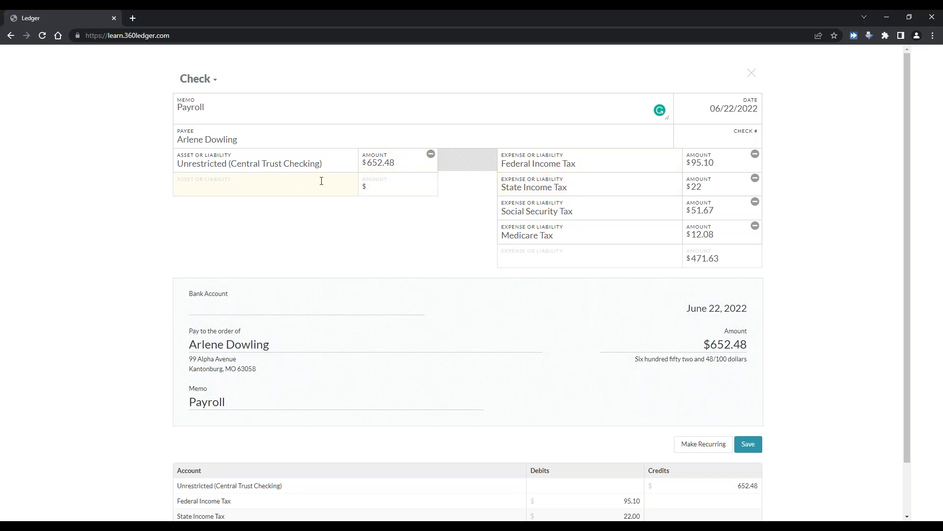
pyautogui.click(635, 254)
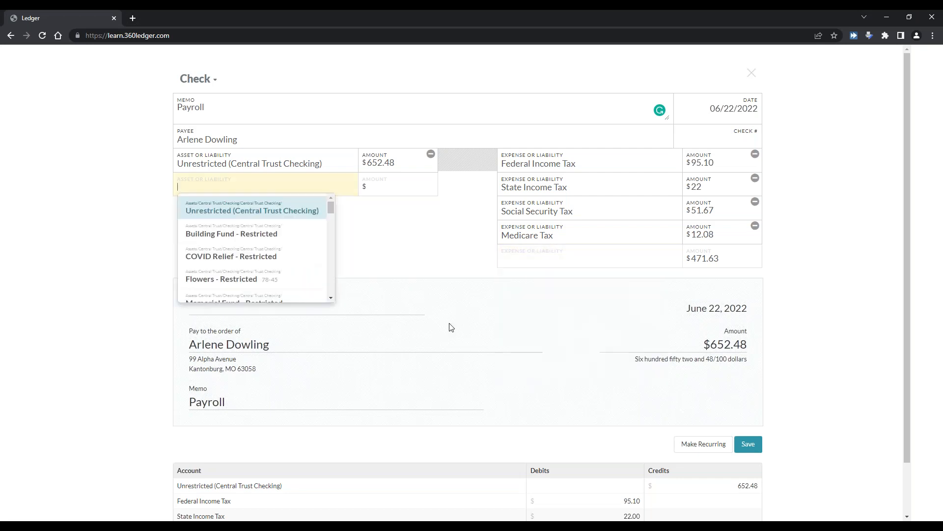
pyautogui.click(538, 228)
pyautogui.click(751, 72)
# Create a new check transaction with "Payroll" as its memo.
pyautogui.click(661, 87)
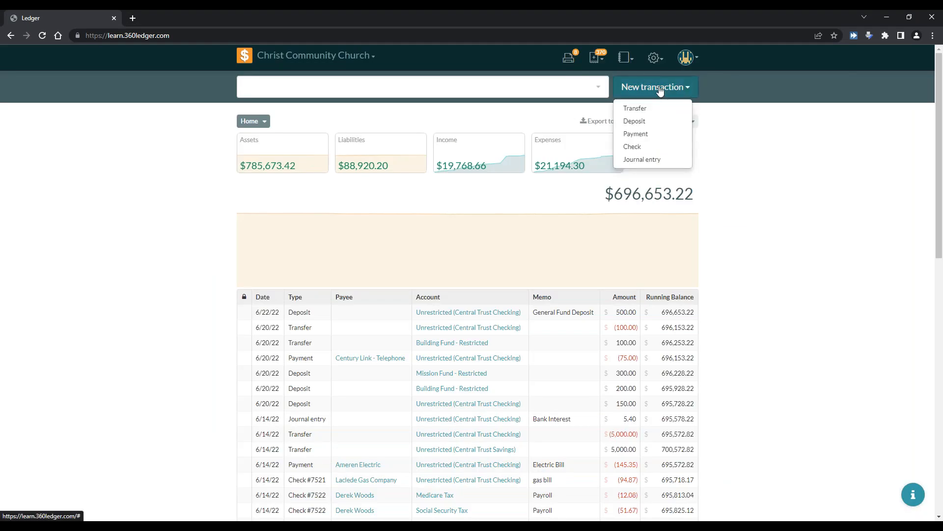
pyautogui.click(627, 147)
pyautogui.write('Payroll')
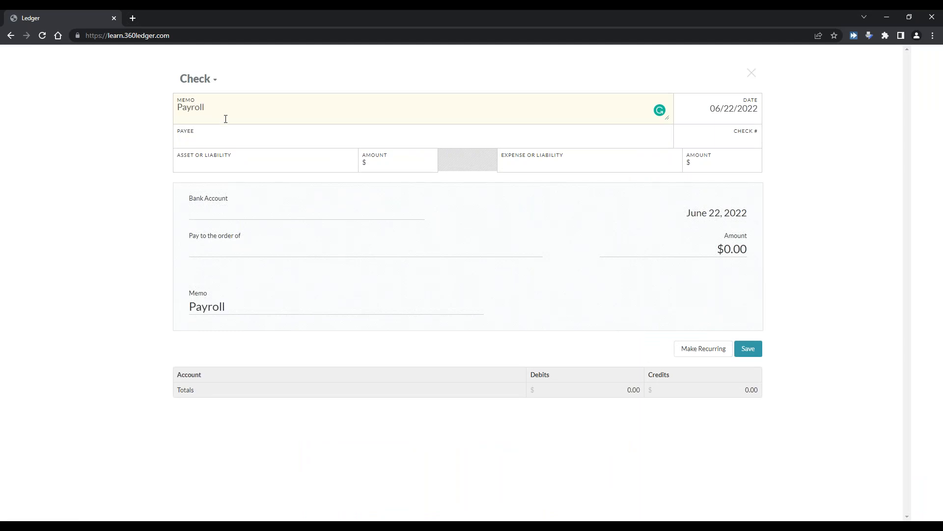
# Make the employee the check's payee and draw $652.48 from Unrestricted (Central Trust Checking).
pyautogui.click(227, 140)
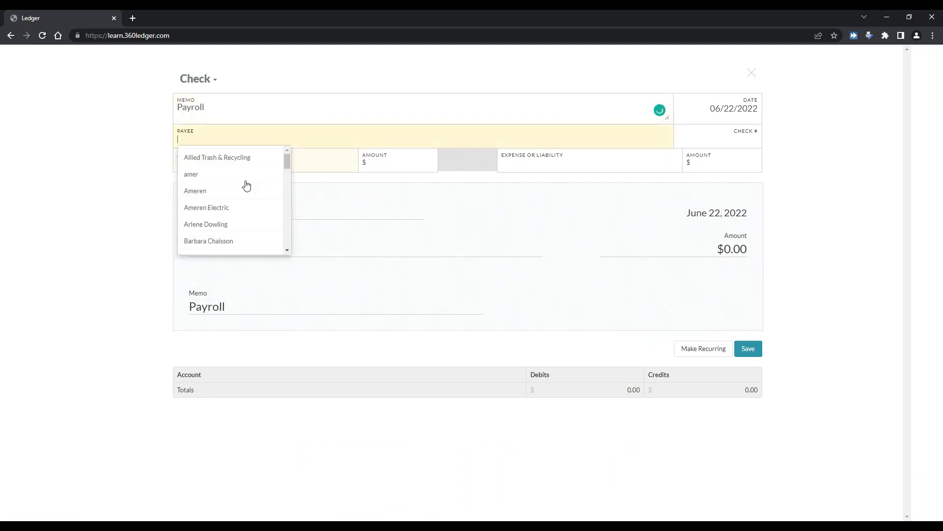
pyautogui.click(229, 224)
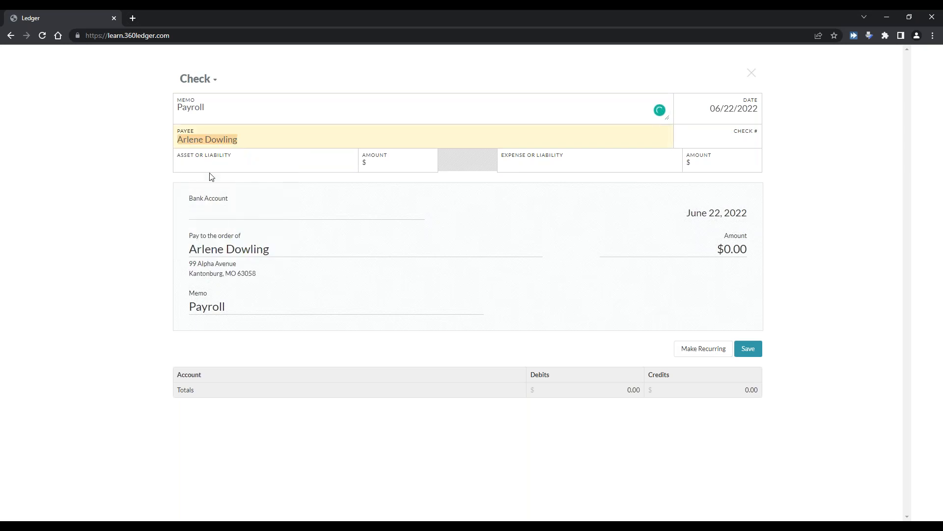
pyautogui.click(198, 160)
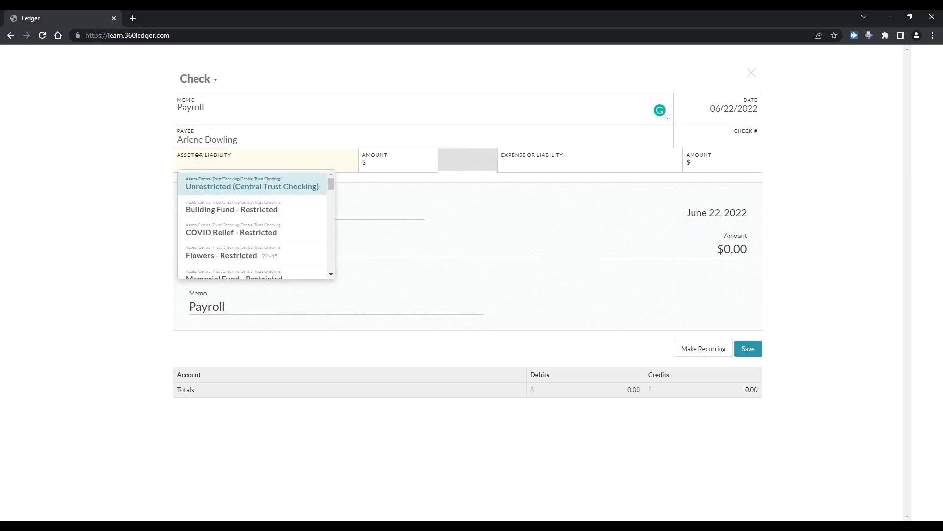
pyautogui.click(211, 186)
pyautogui.click(382, 170)
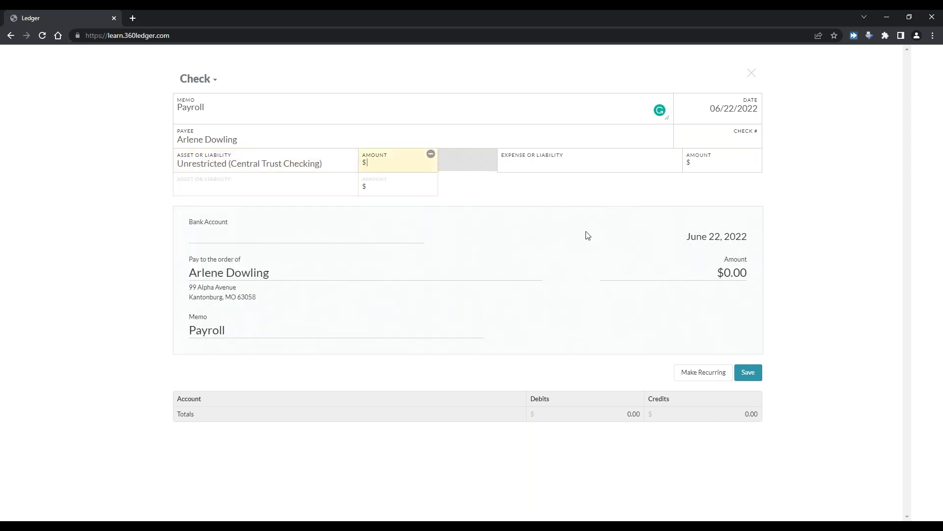
pyautogui.write('652')
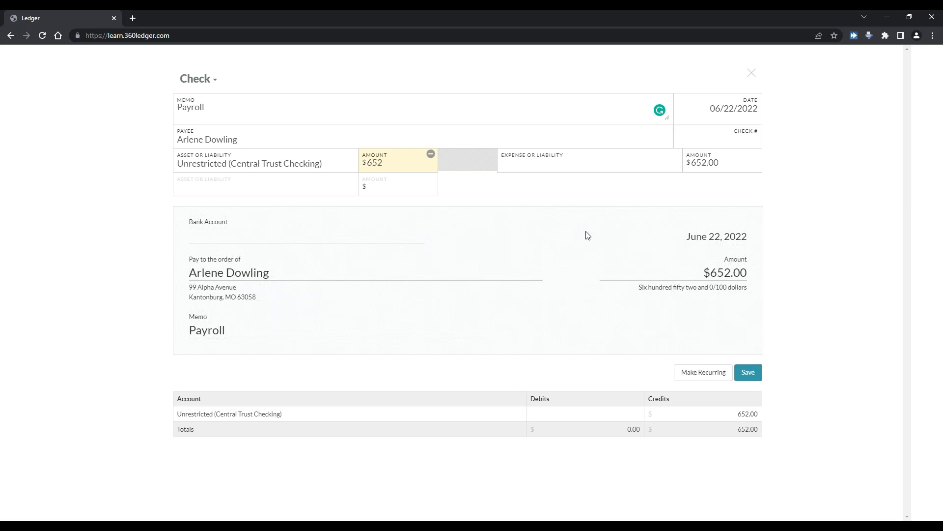
pyautogui.write('.48')
# Add Federal Income Tax and State Income Tax as asset or liability lines on the payroll check.
pyautogui.click(311, 190)
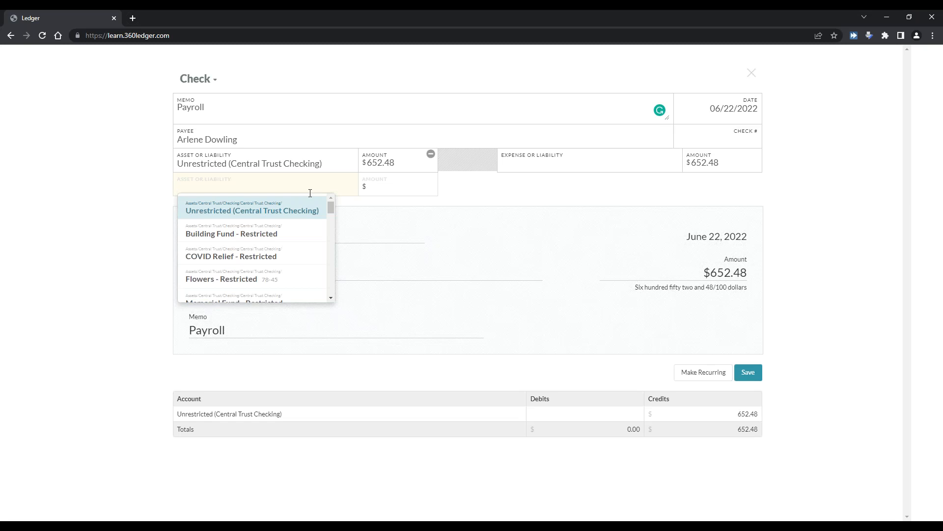
pyautogui.write('fed')
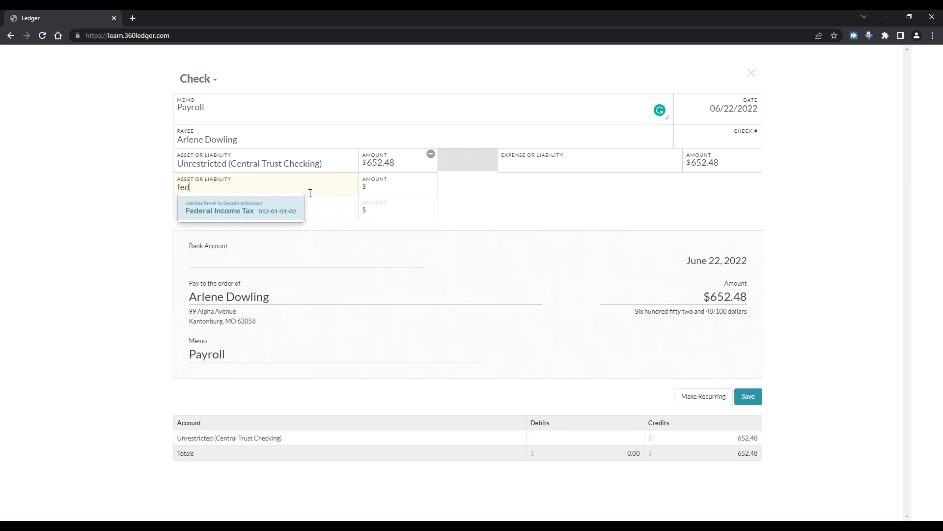
pyautogui.click(253, 208)
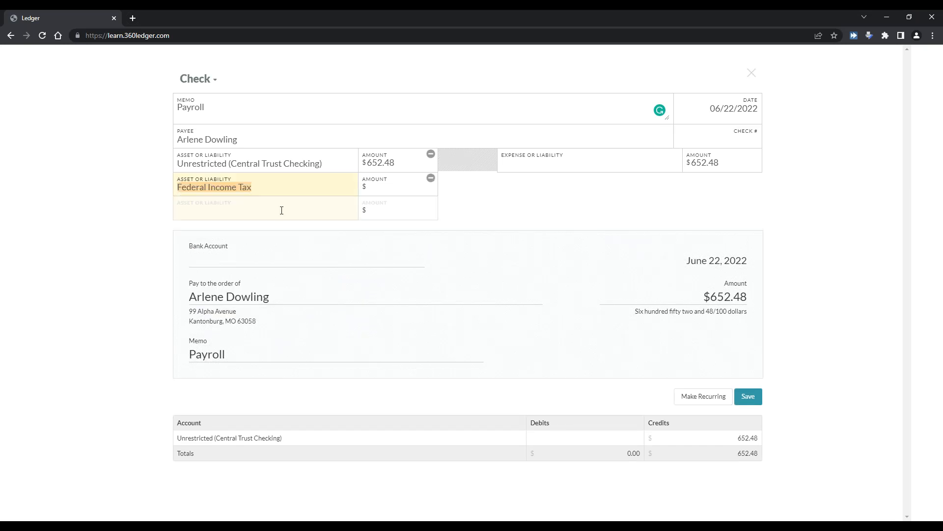
pyautogui.click(282, 210)
pyautogui.write('s')
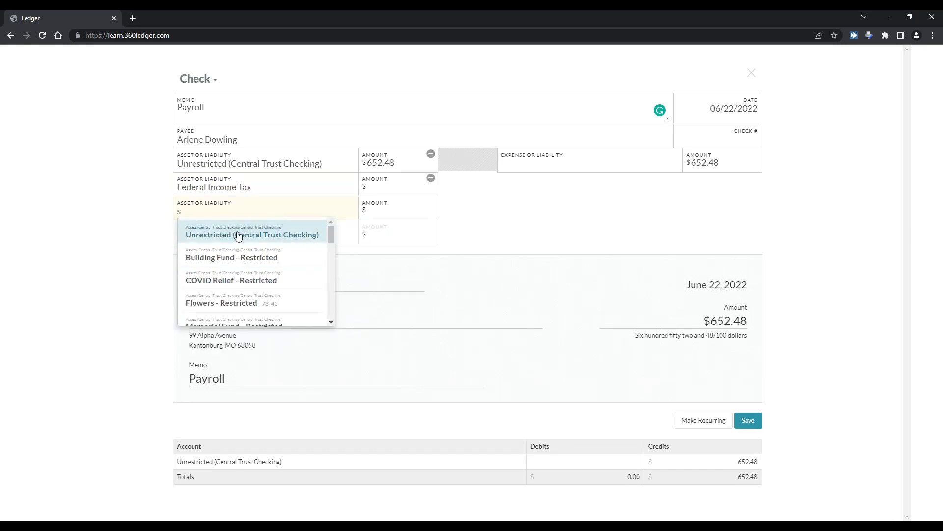
pyautogui.write('tat')
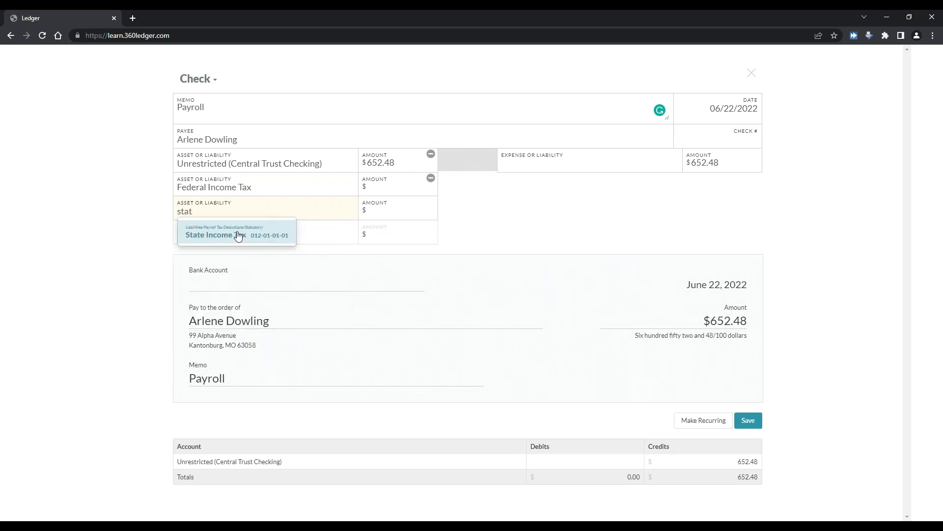
pyautogui.click(238, 236)
# Add Medicare Tax and Social Security Tax as further liability lines on the payroll check.
pyautogui.click(210, 234)
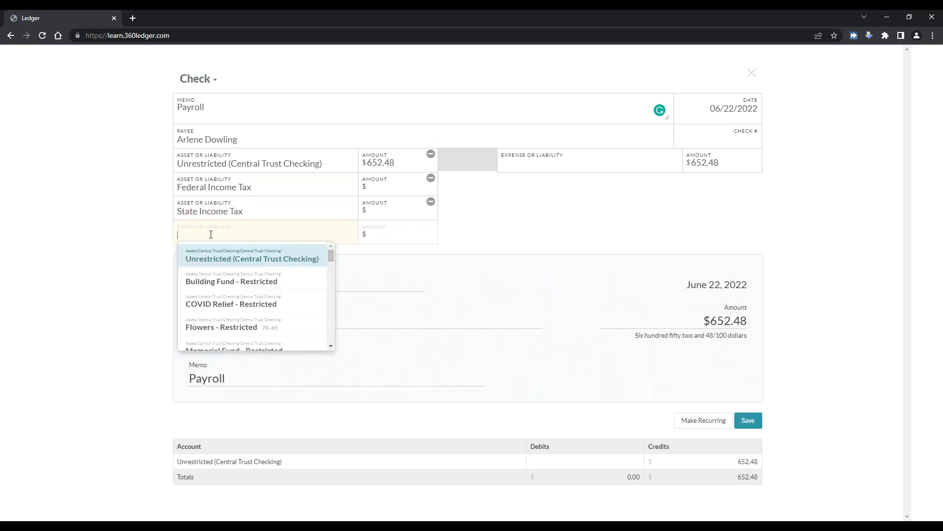
pyautogui.write('medi')
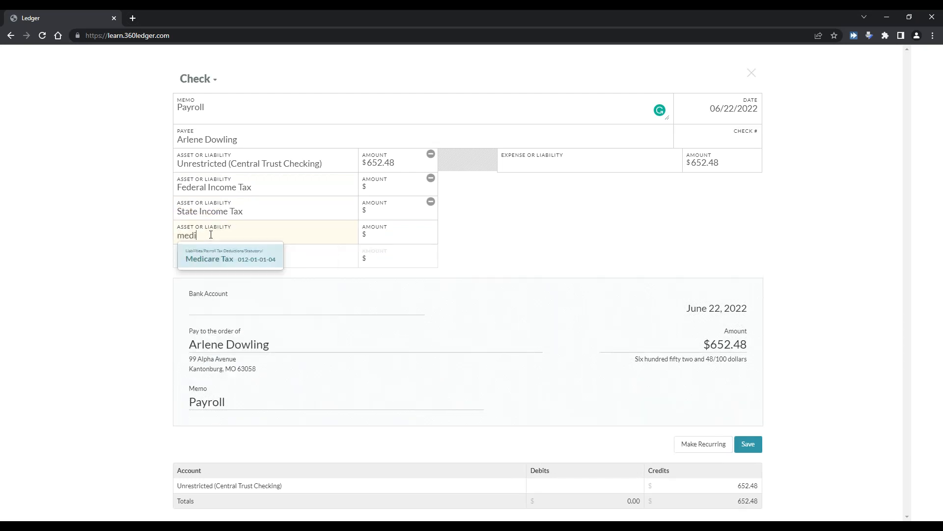
pyautogui.click(214, 263)
pyautogui.click(213, 258)
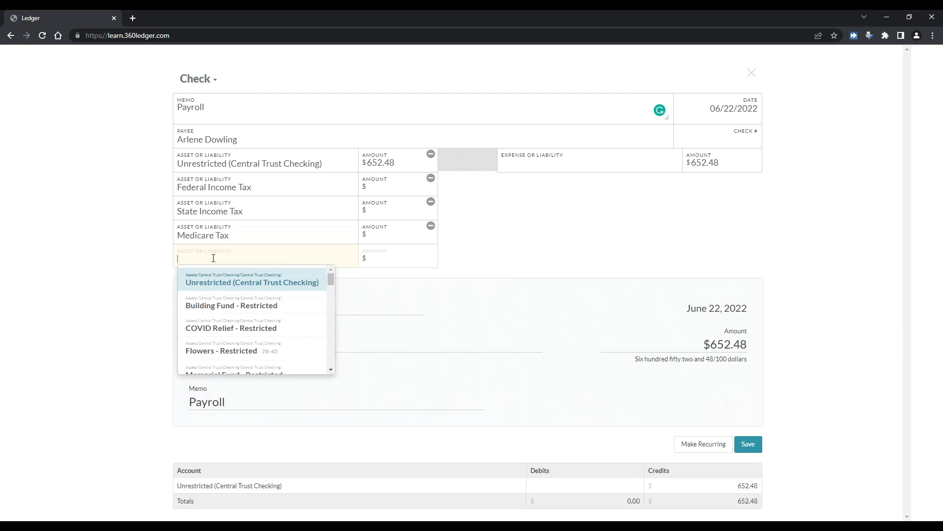
pyautogui.write('social')
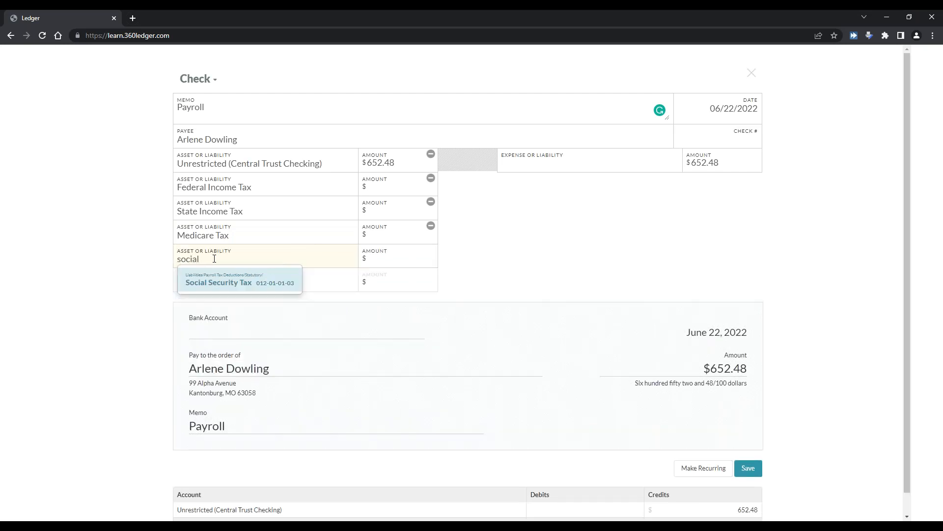
pyautogui.click(226, 280)
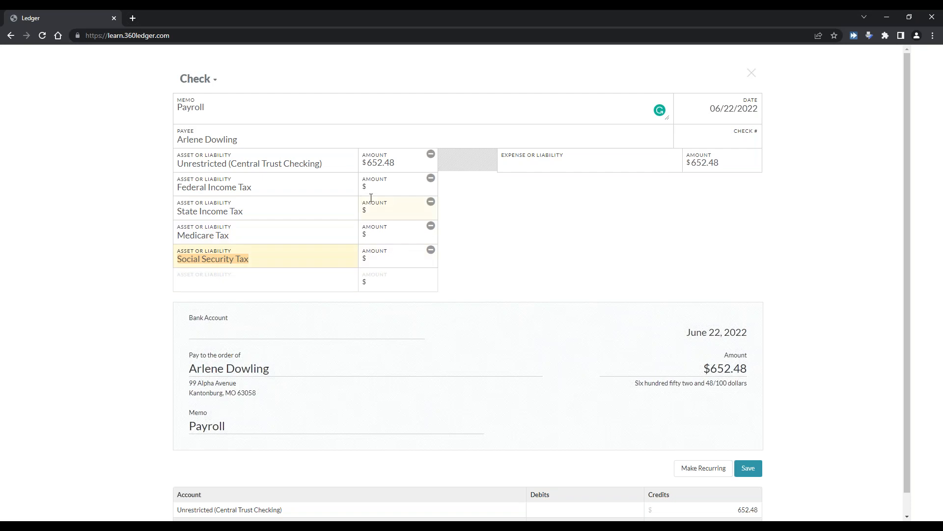
# Set the Federal Income Tax amount to $95.10 and the State Income Tax amount to $22.00.
pyautogui.click(403, 190)
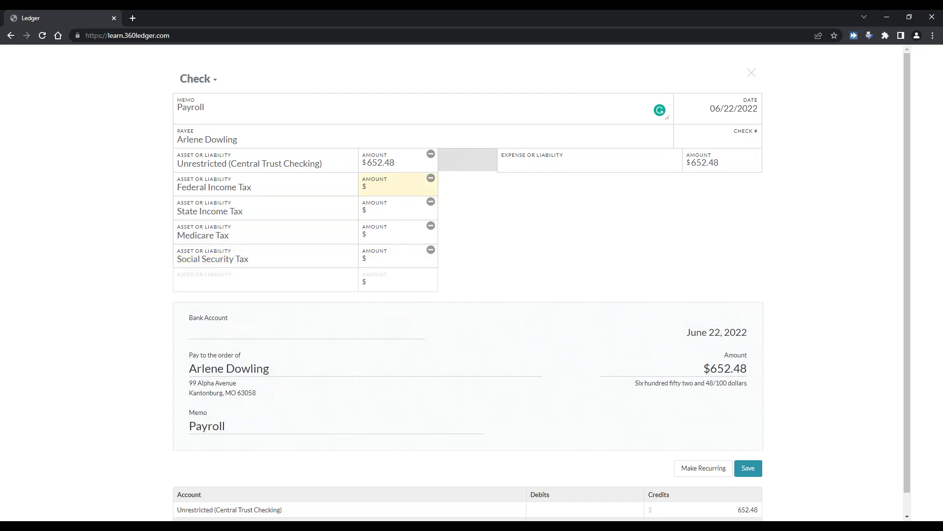
pyautogui.write('95.10')
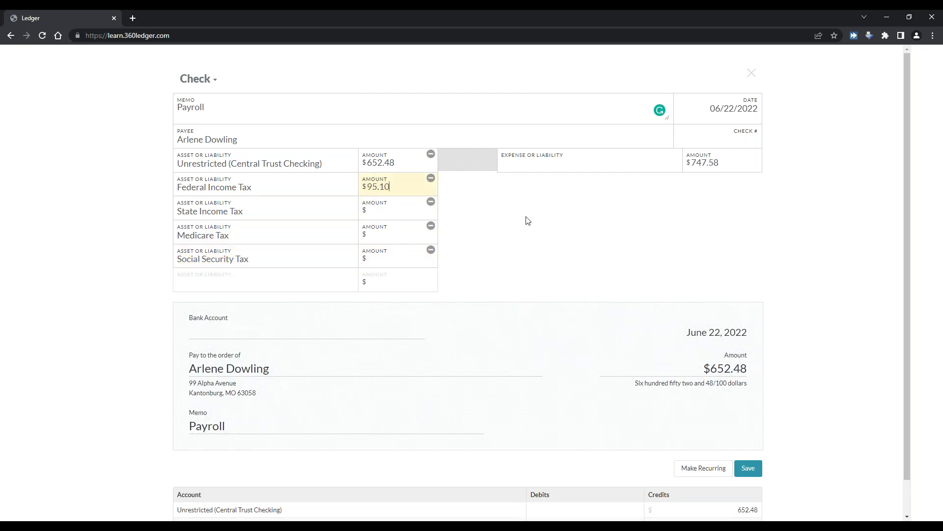
pyautogui.click(403, 207)
pyautogui.write('22.')
pyautogui.click(399, 237)
pyautogui.click(396, 205)
pyautogui.write('00')
# Set the Medicare Tax amount to $12.08 and the Social Security Tax amount to $51.67.
pyautogui.click(389, 231)
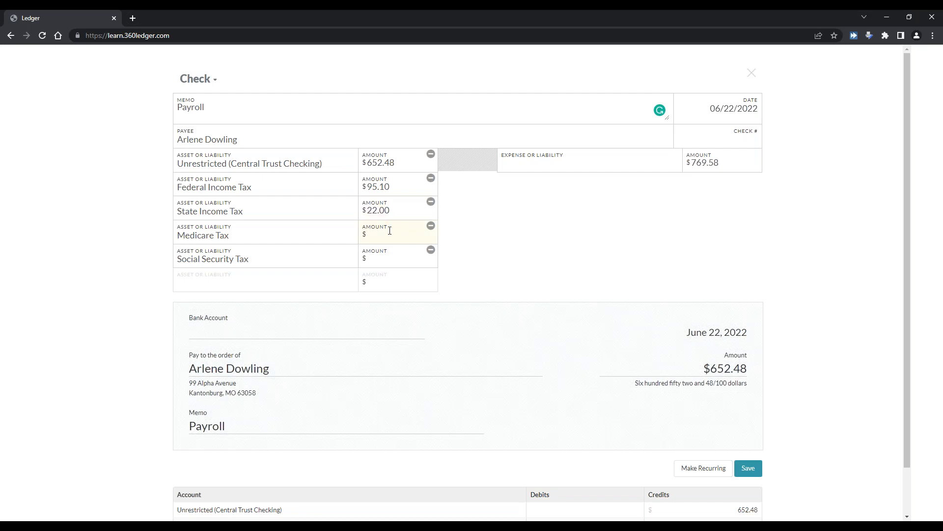
pyautogui.write('12.08')
pyautogui.click(390, 251)
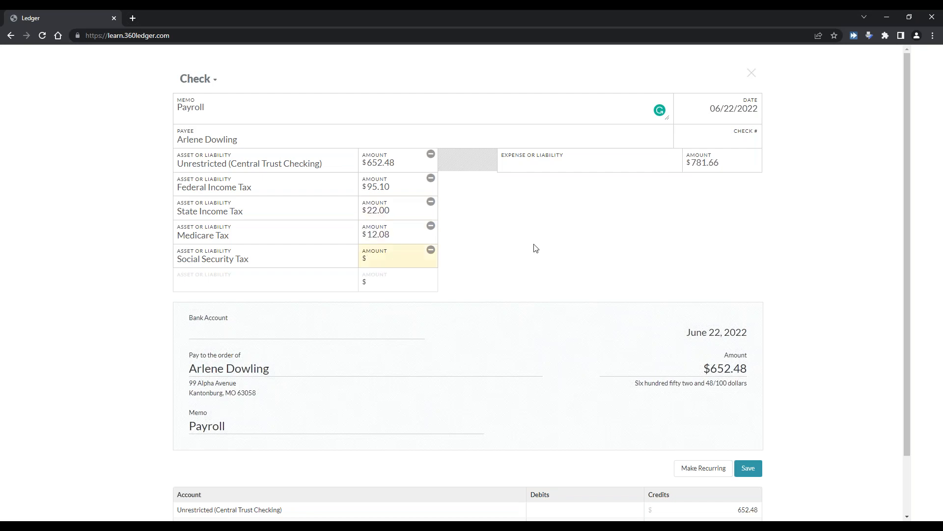
pyautogui.write('51.67')
pyautogui.click(545, 262)
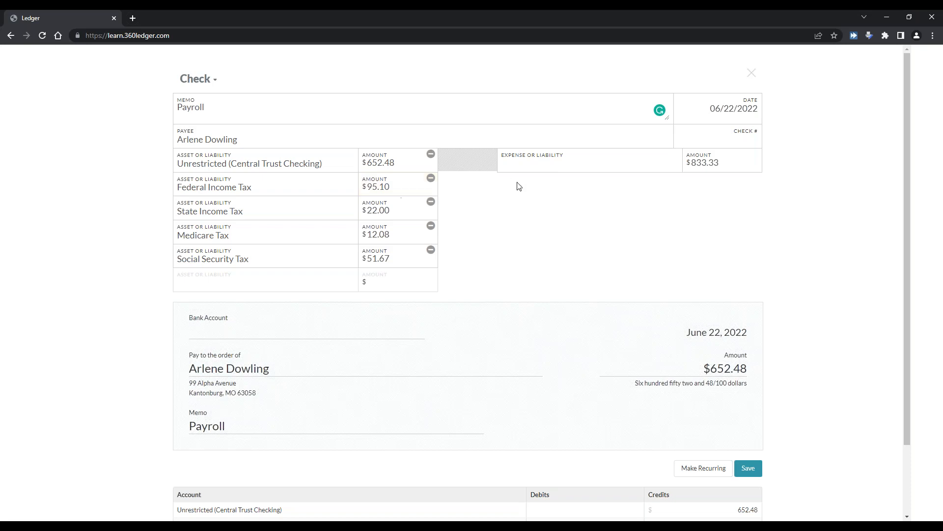
# Assign the payroll check's expense side to Staff Salary and save the check.
pyautogui.click(519, 169)
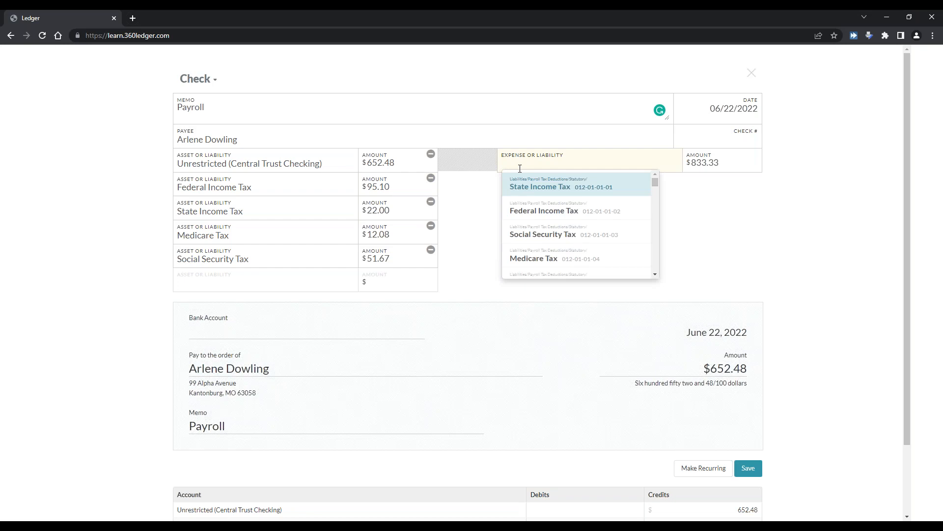
pyautogui.write('Staff')
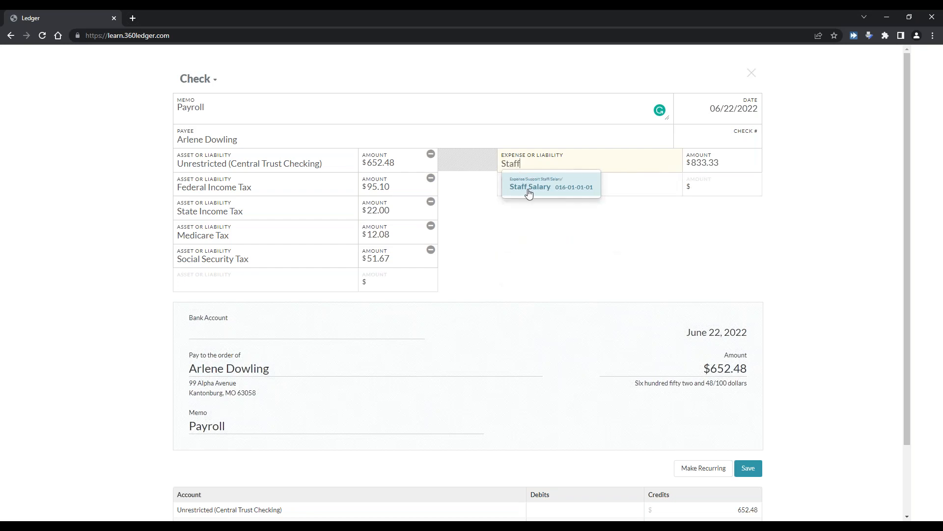
pyautogui.click(528, 191)
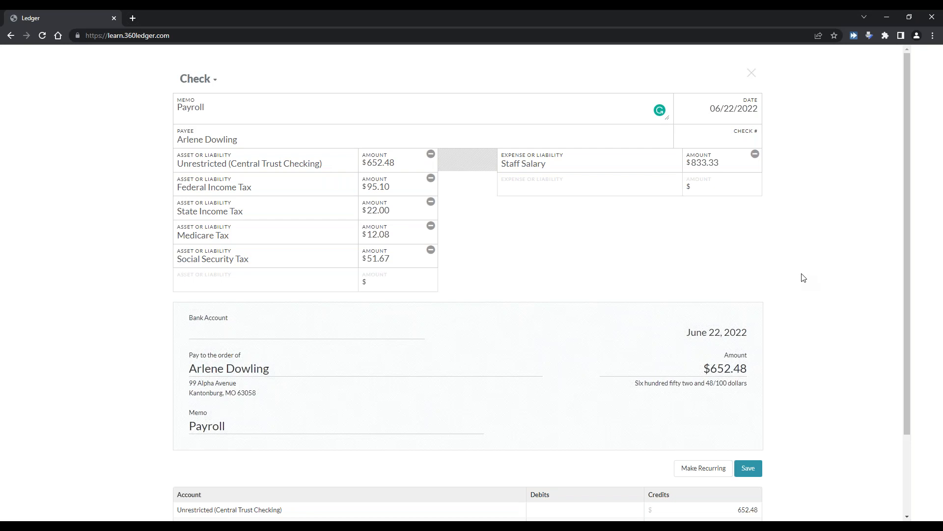
pyautogui.scroll(-2, 803, 277)
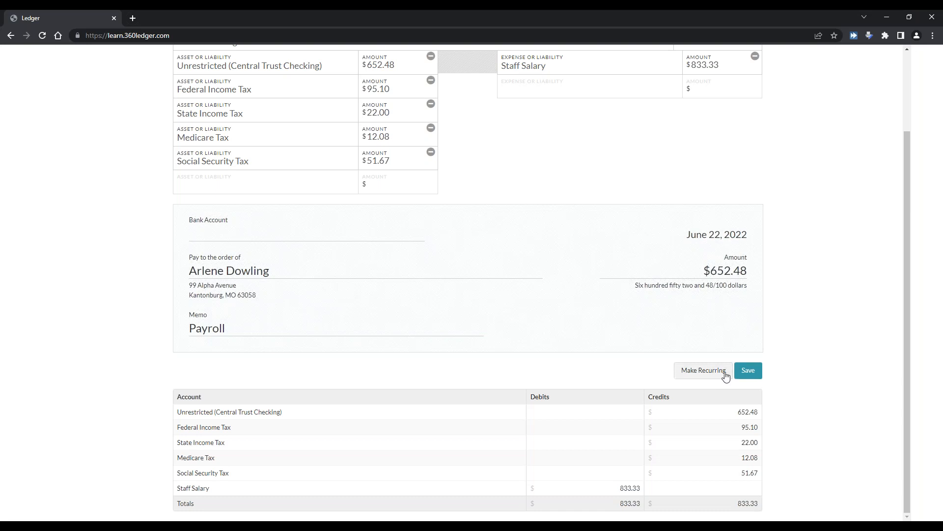
pyautogui.click(749, 372)
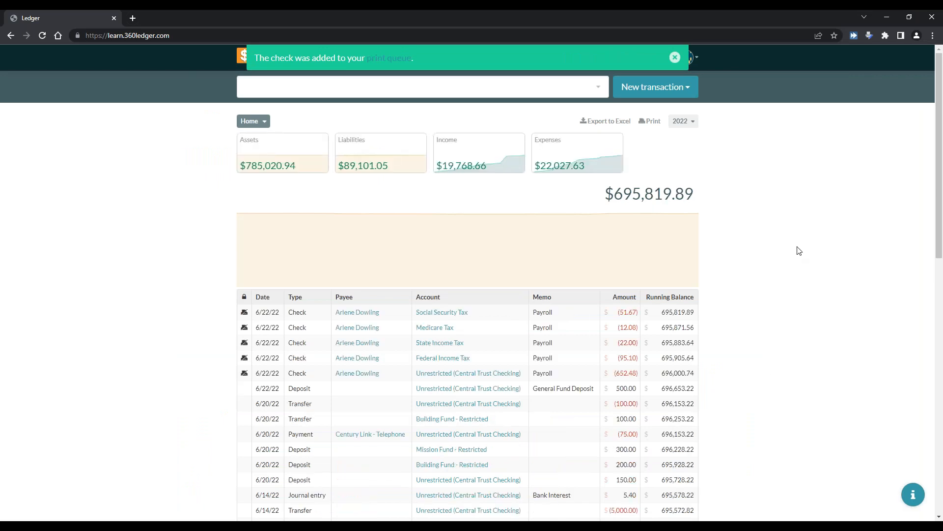
# Create a new check with the memo "Gas Bill" and Laclede Gas Company as payee.
pyautogui.click(679, 84)
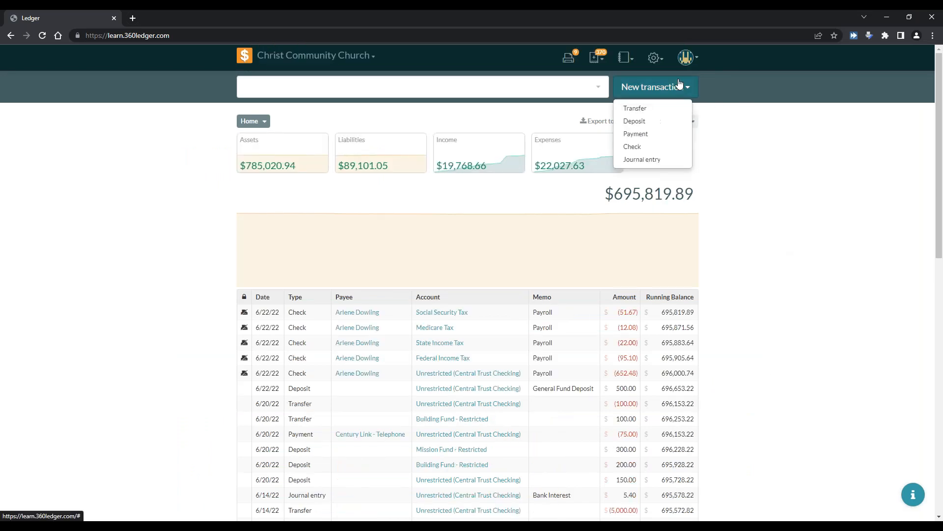
pyautogui.click(641, 149)
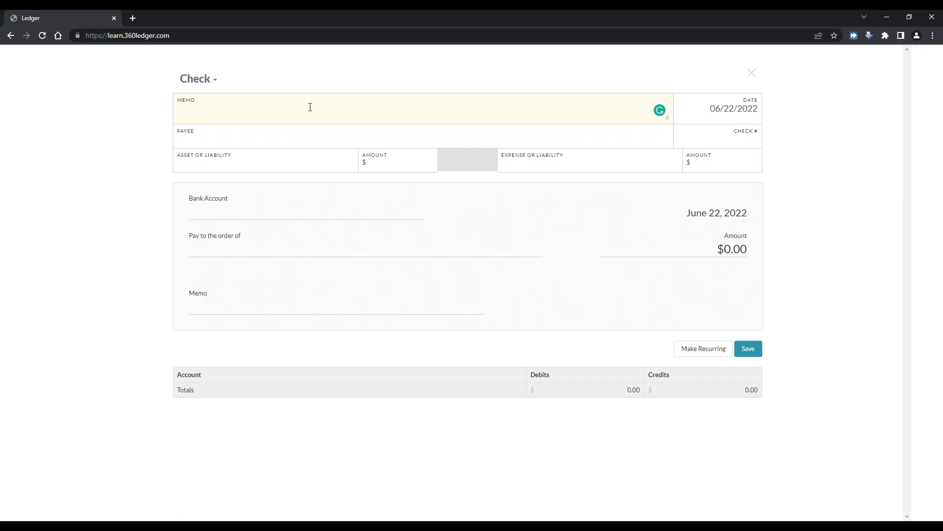
pyautogui.write('Gas Bill')
pyautogui.click(283, 136)
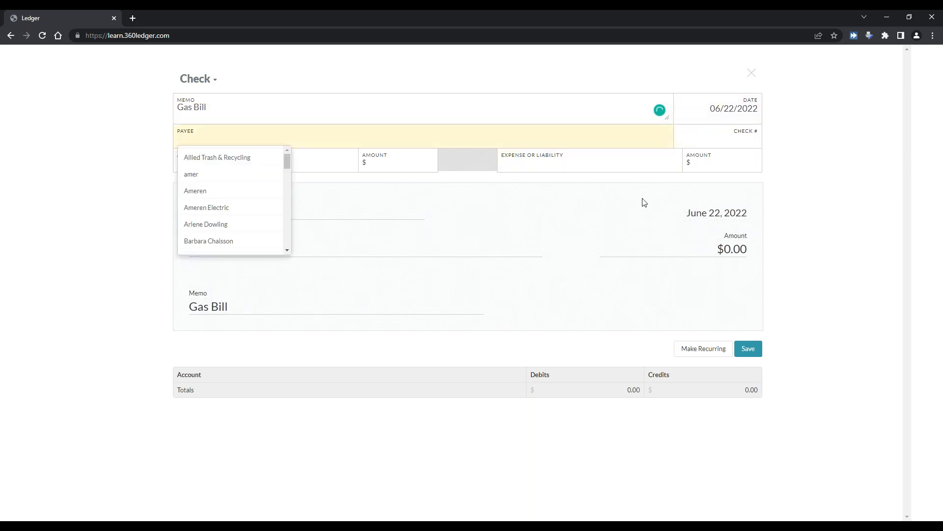
pyautogui.write('gas')
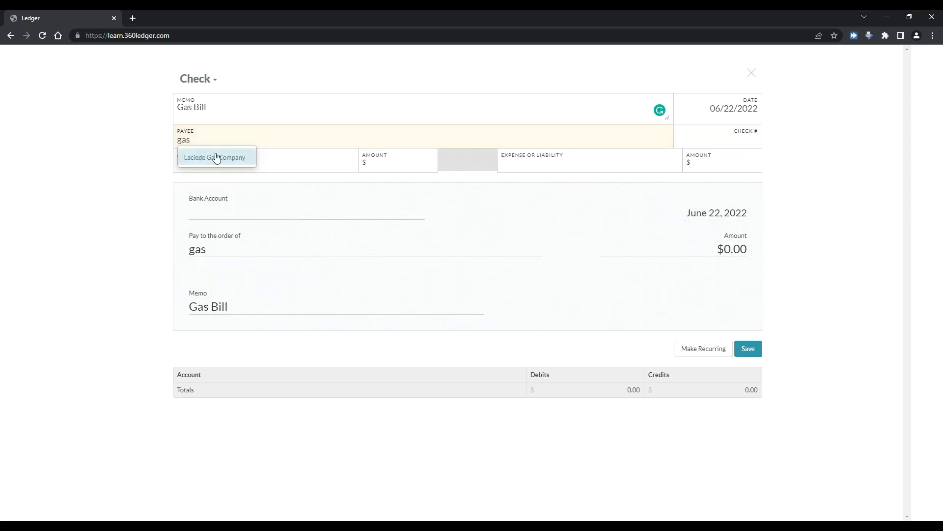
pyautogui.click(215, 158)
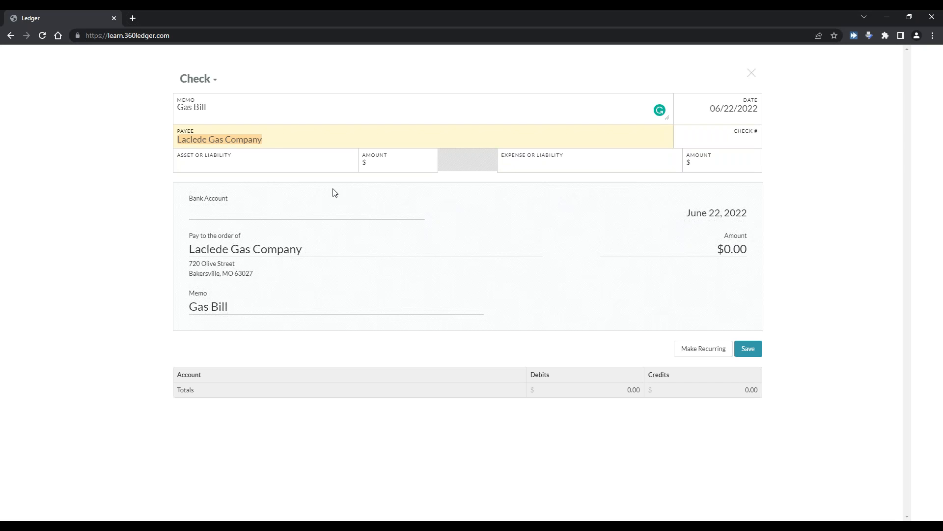
# Draw $94.87 for the gas bill from Unrestricted (Central Trust Checking).
pyautogui.click(270, 165)
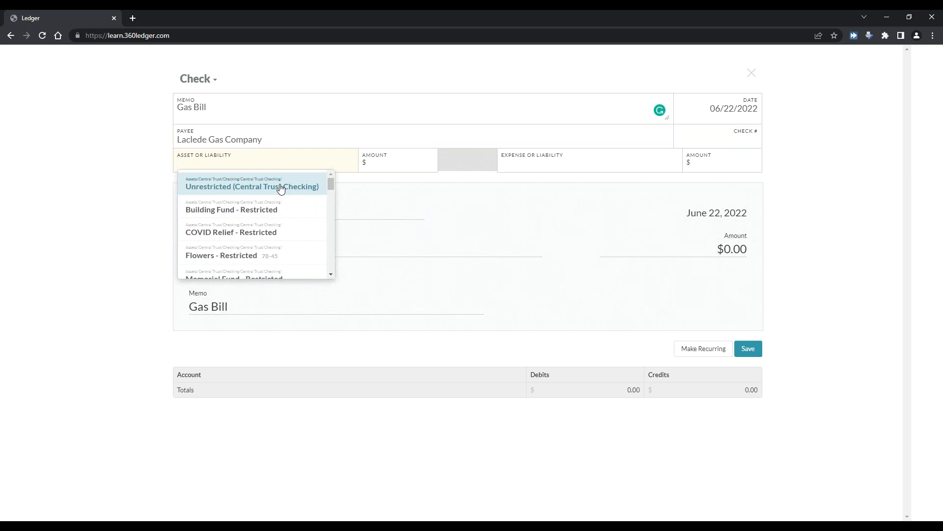
pyautogui.click(281, 188)
pyautogui.click(398, 164)
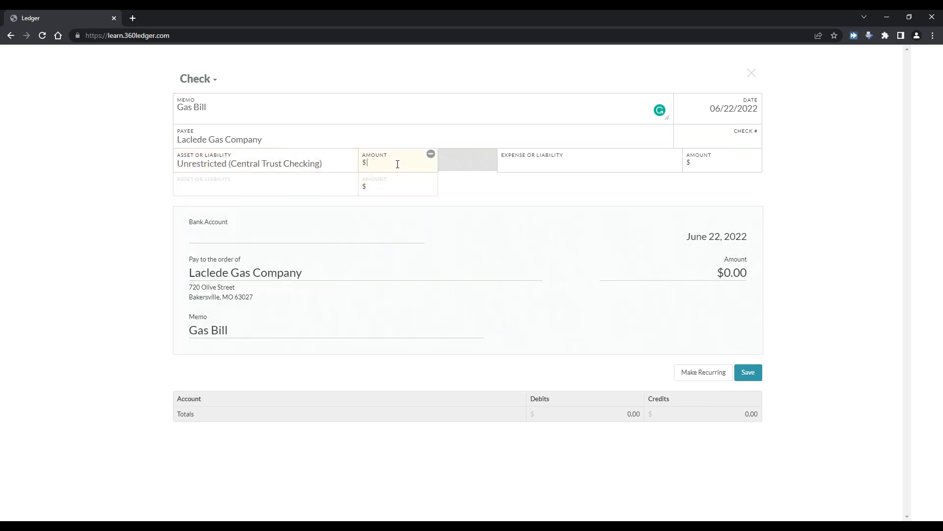
pyautogui.write('94.87')
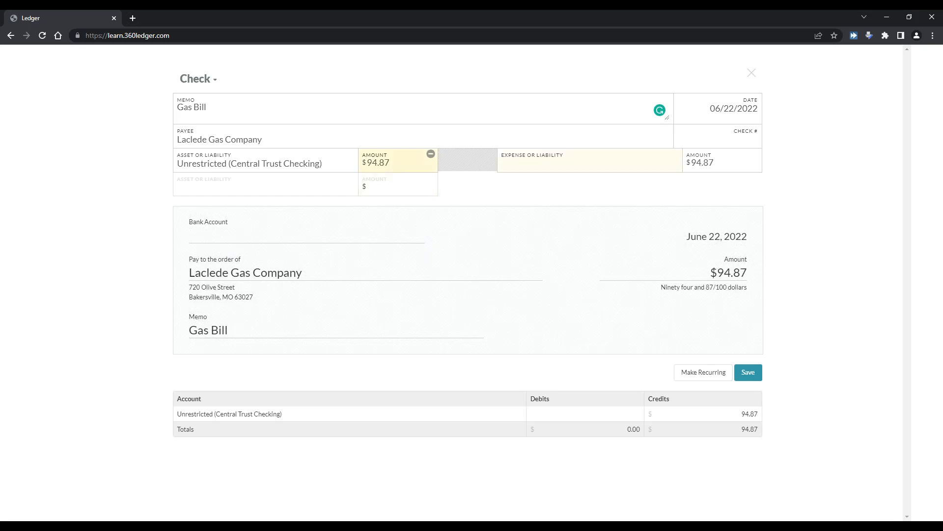
# Assign the gas bill check's expense side to the Gas account and save the check.
pyautogui.press('Tab')
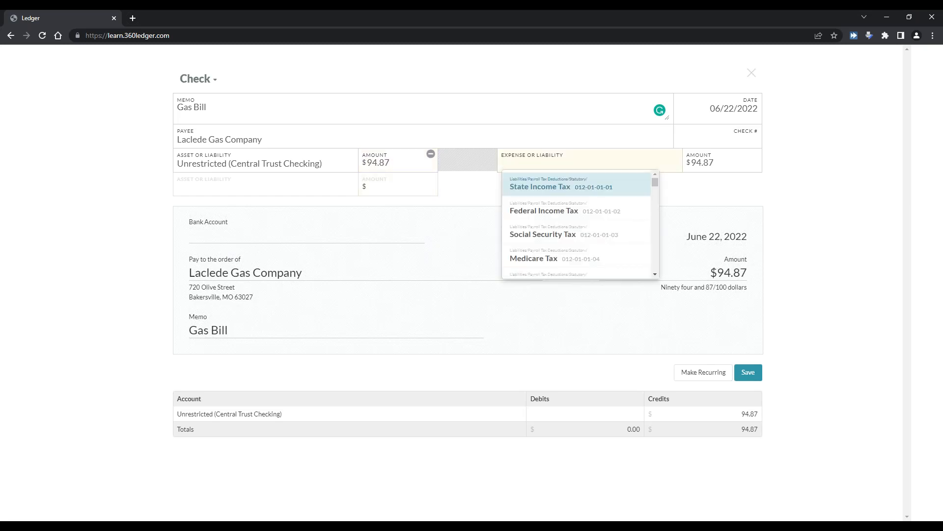
pyautogui.write('ga')
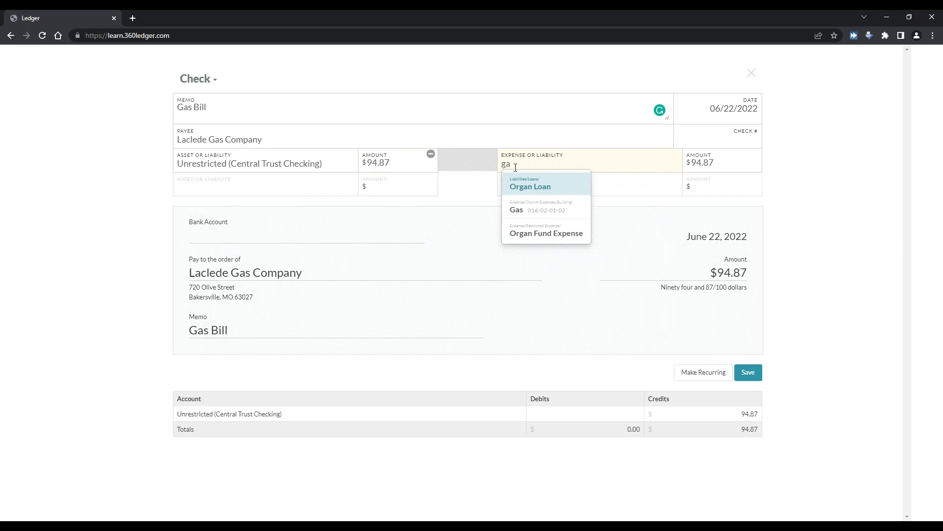
pyautogui.click(520, 208)
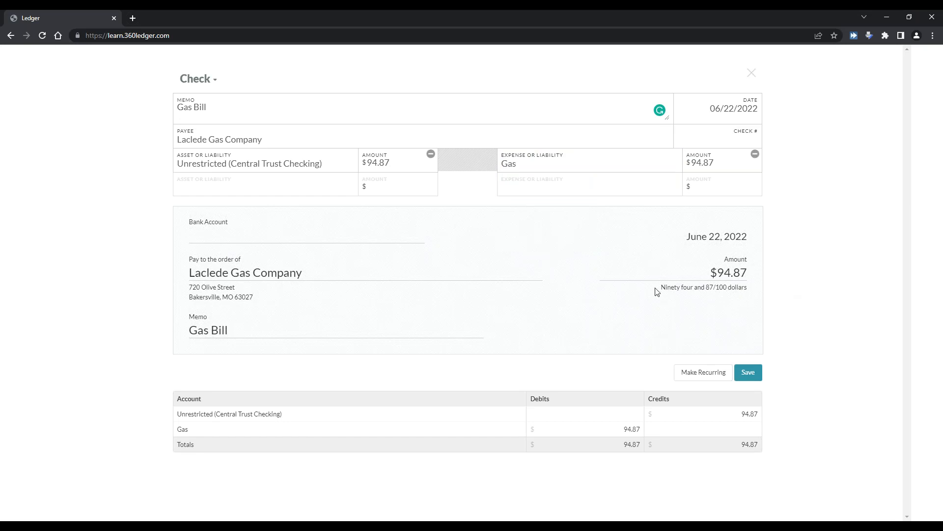
pyautogui.click(750, 373)
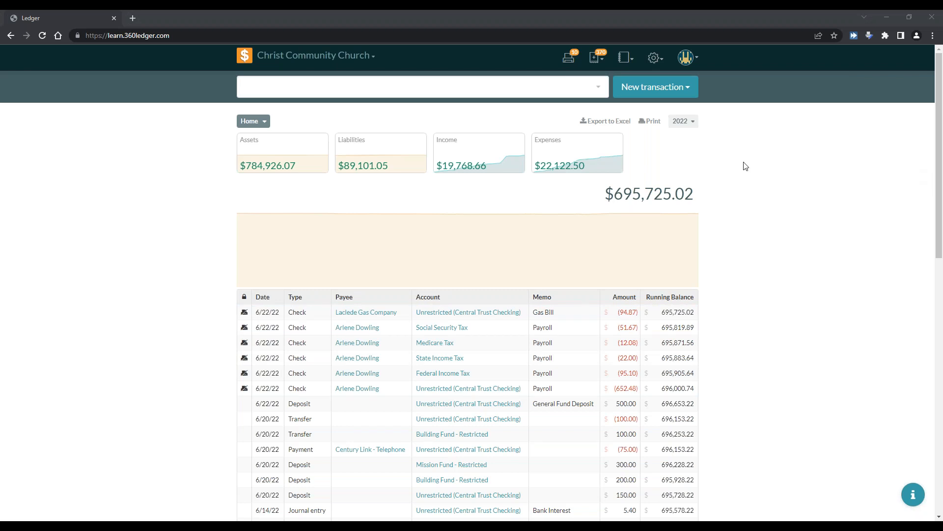
# Open the queue of checks waiting to be printed.
pyautogui.click(569, 59)
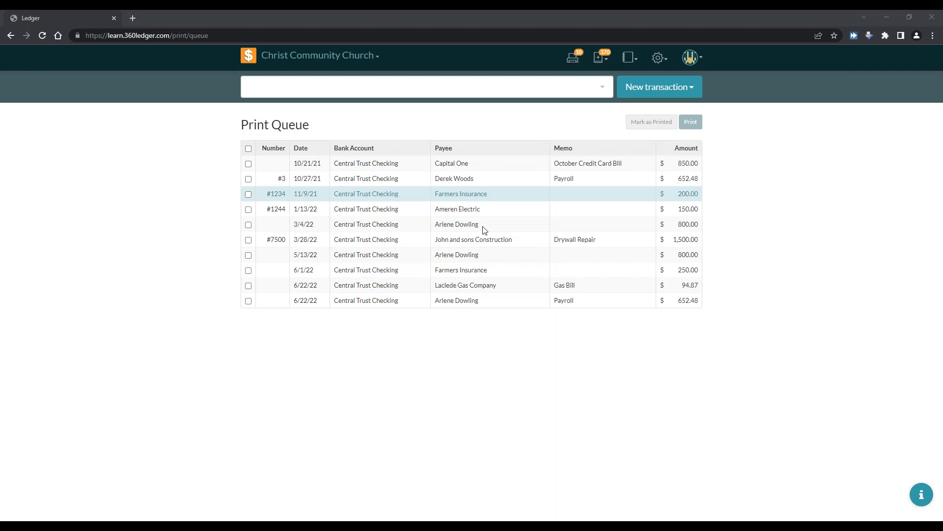
pyautogui.click(470, 301)
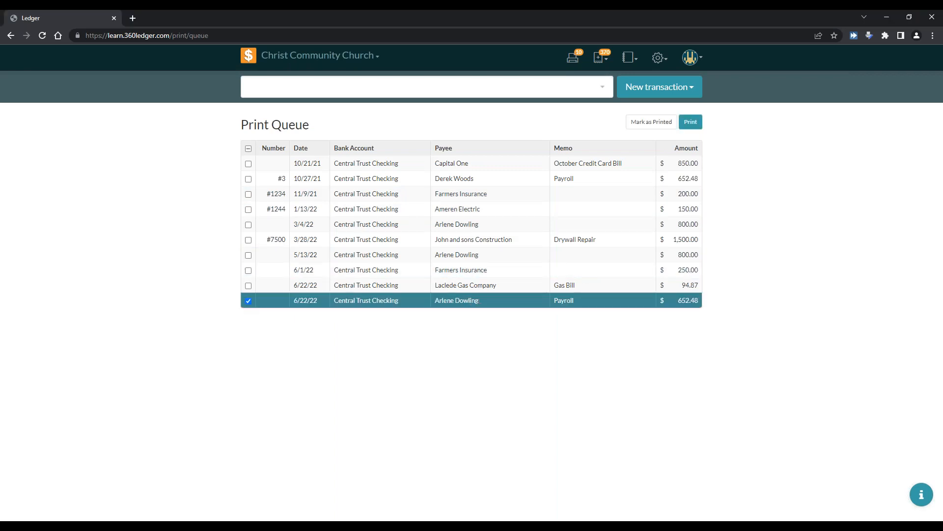
pyautogui.click(580, 286)
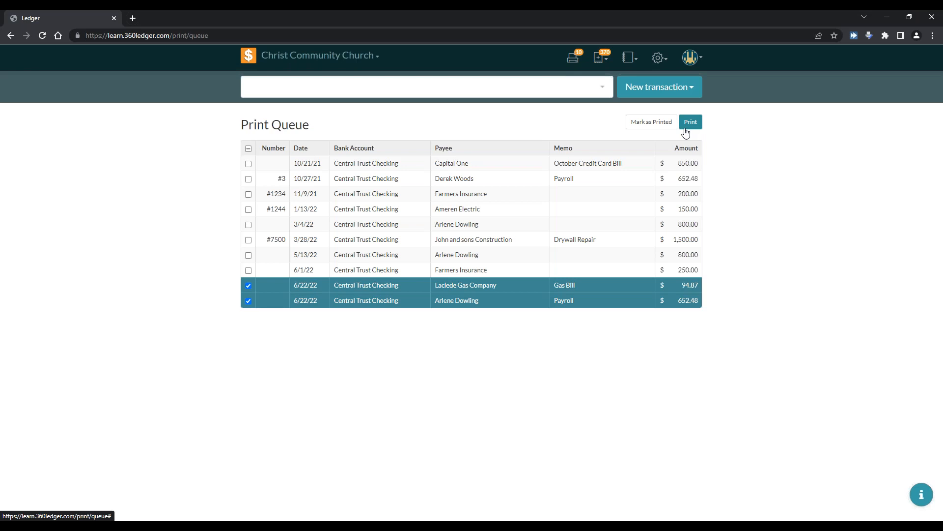
pyautogui.click(531, 301)
pyautogui.click(526, 289)
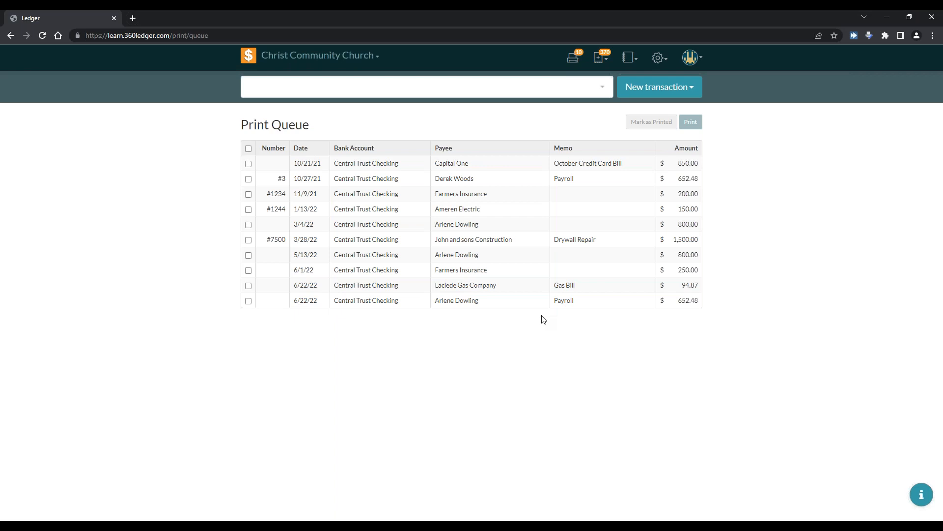
# Mark the 6/22/22 Laclede Gas Company and payroll checks as printed, removing them from the print queue.
pyautogui.click(289, 290)
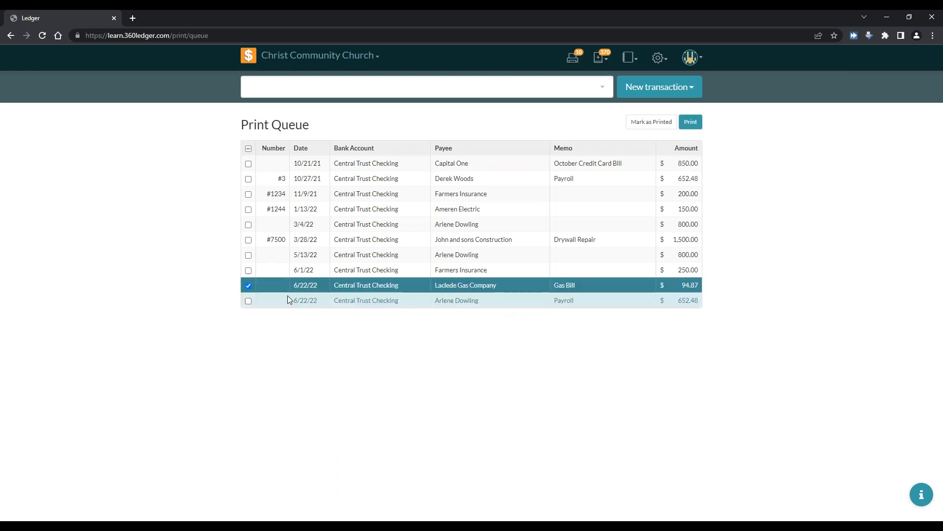
pyautogui.click(287, 296)
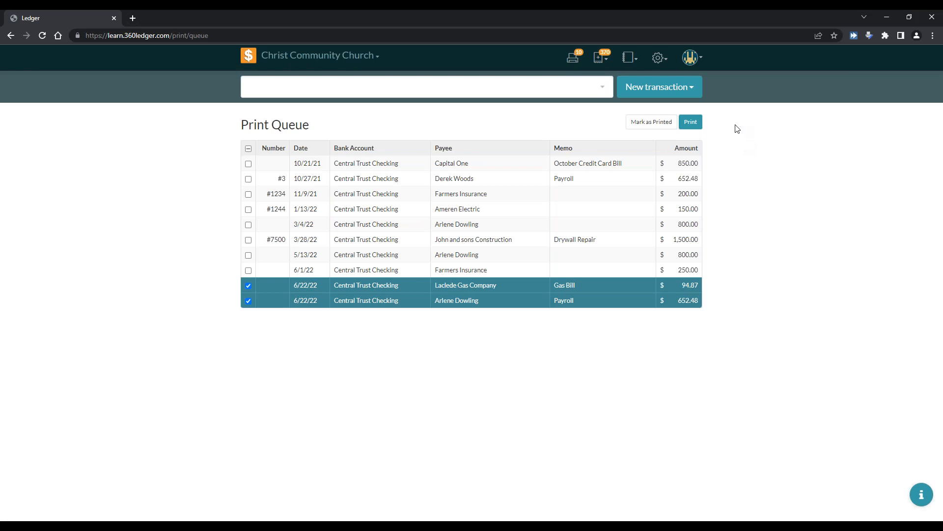
pyautogui.click(652, 123)
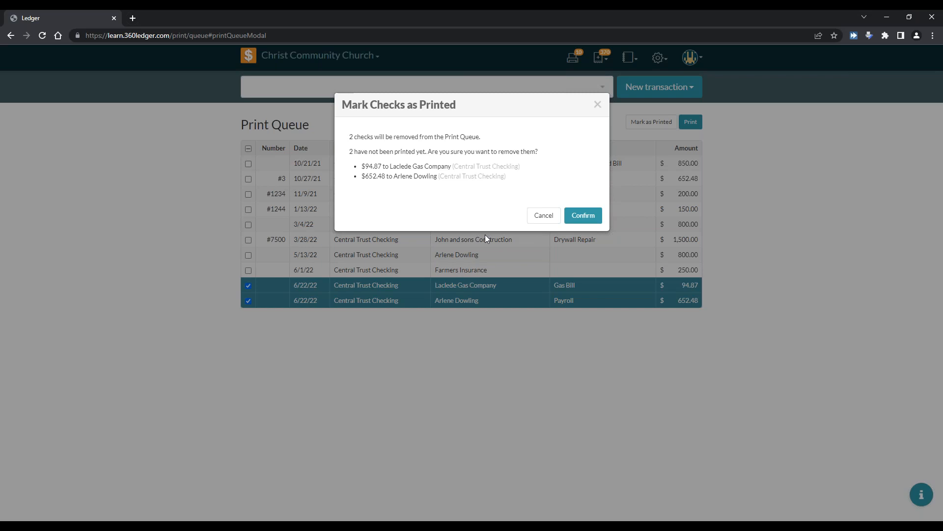
pyautogui.click(583, 216)
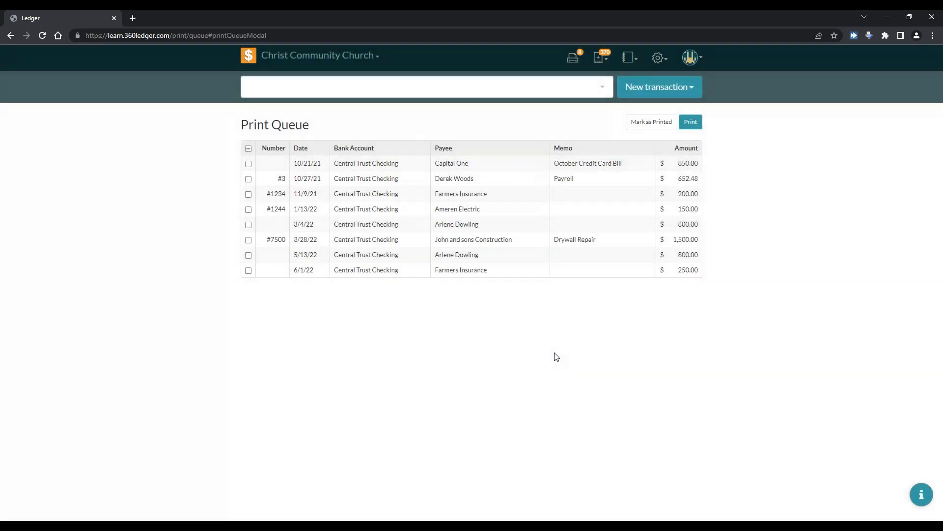